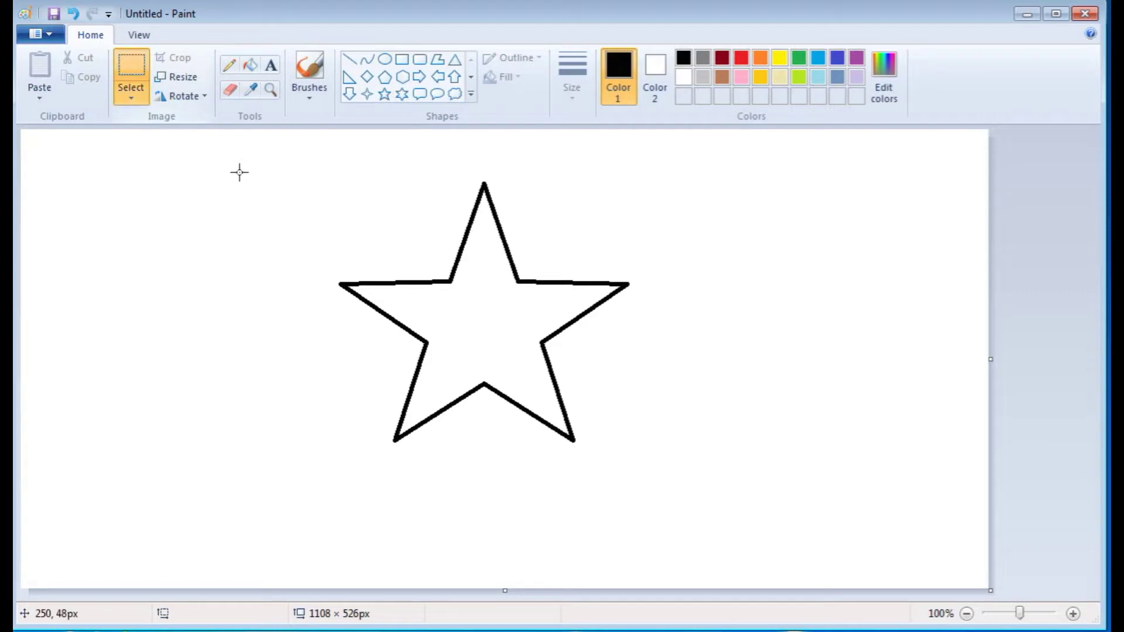
# Turn on transparent selection and select the whole star with a rectangular selection of about 382 × 342 px
pyautogui.click(132, 95)
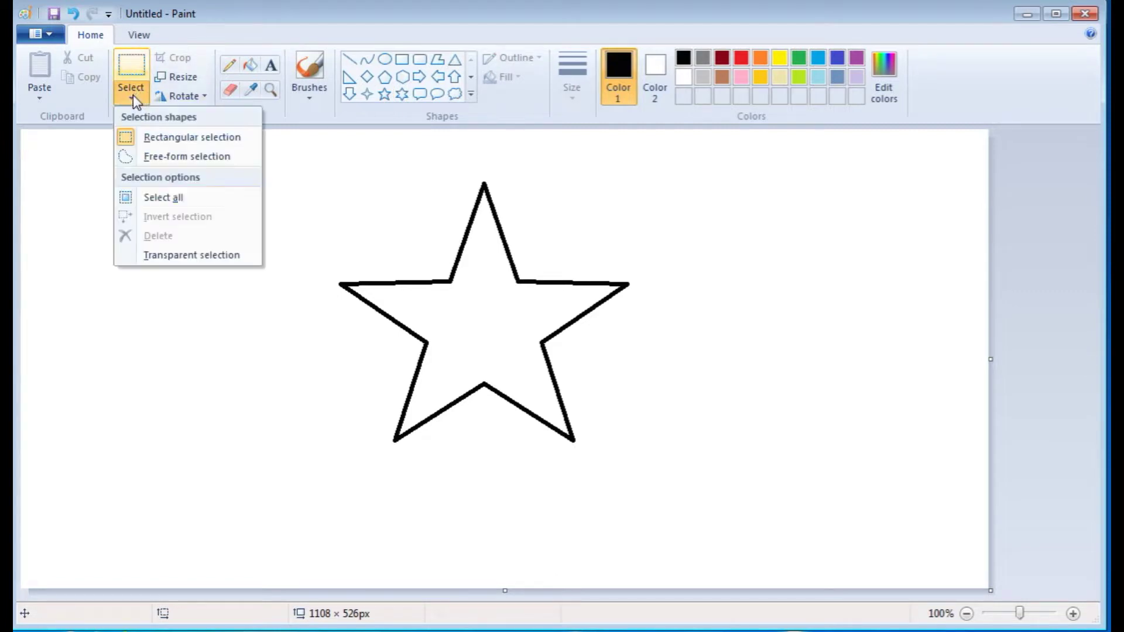
pyautogui.click(168, 261)
pyautogui.moveTo(316, 171); pyautogui.dragTo(649, 468)
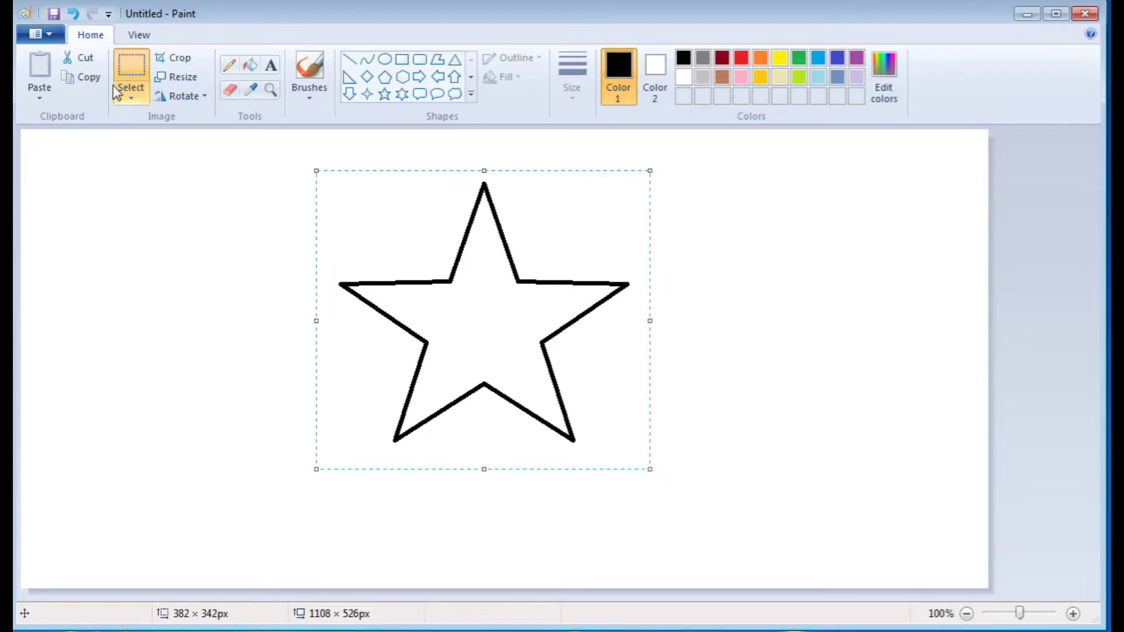
# Paste a copy of the star and place it over the original, offset about 54 px right and 18 px down
pyautogui.click(42, 73)
pyautogui.moveTo(178, 245); pyautogui.dragTo(522, 305)
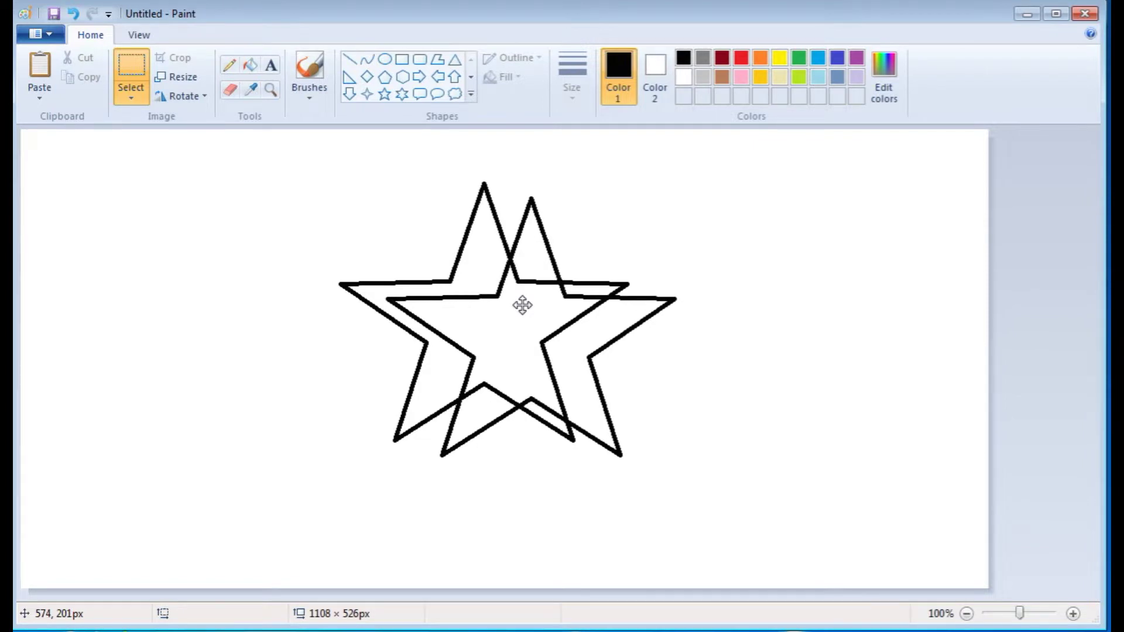
pyautogui.moveTo(522, 304); pyautogui.dragTo(522, 304)
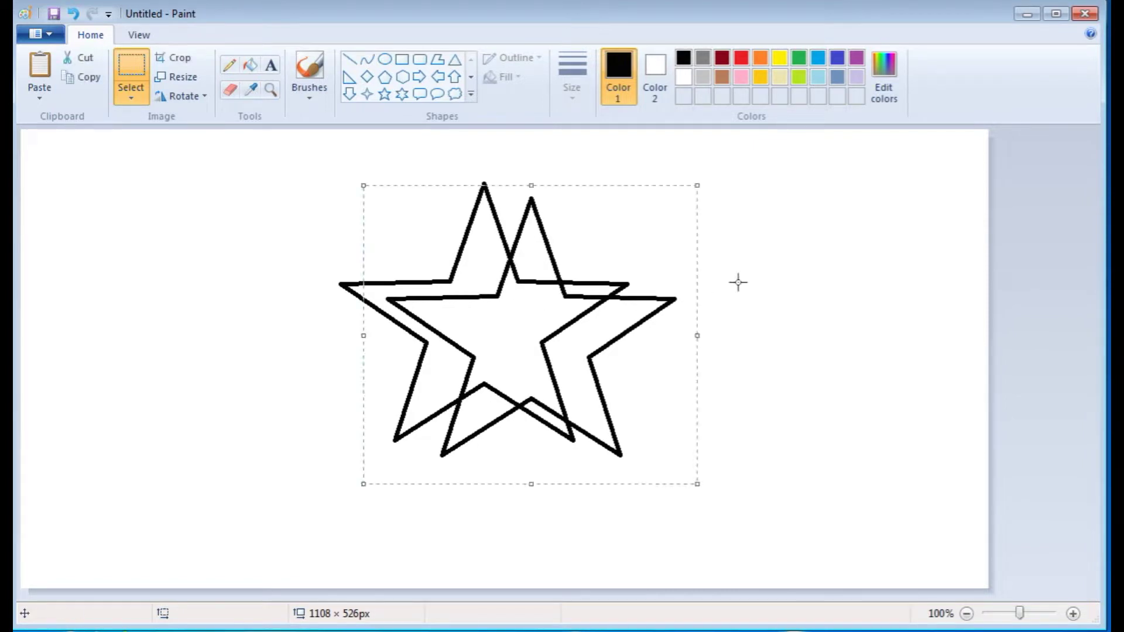
pyautogui.click(776, 319)
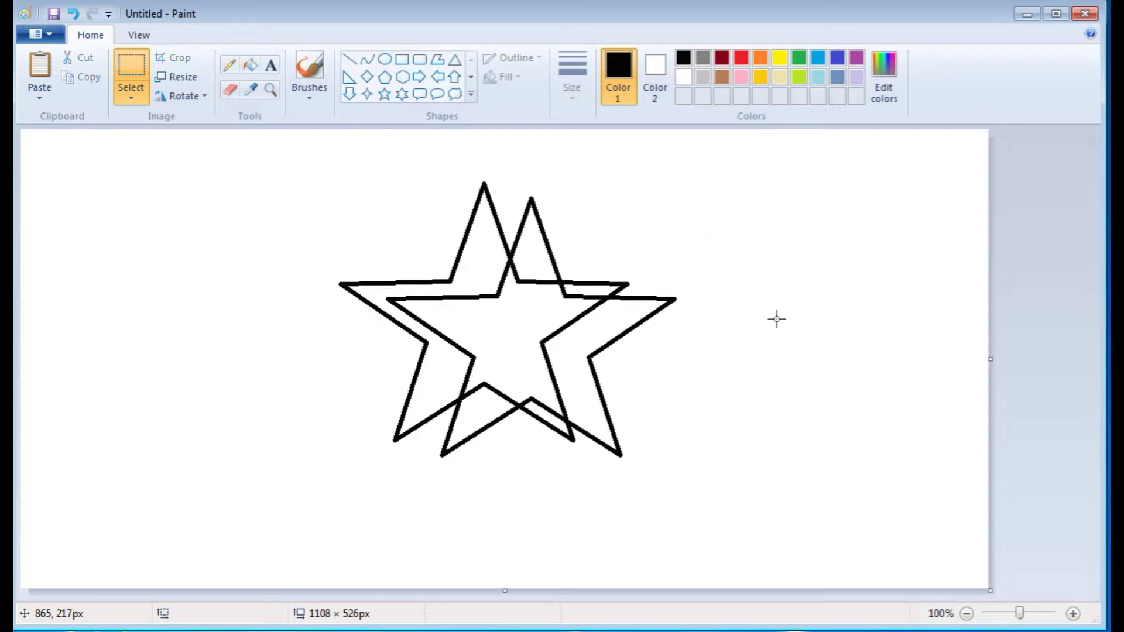
# Draw straight black lines joining each of the original star's five tips to the matching tips of the offset copy
pyautogui.click(1073, 613)
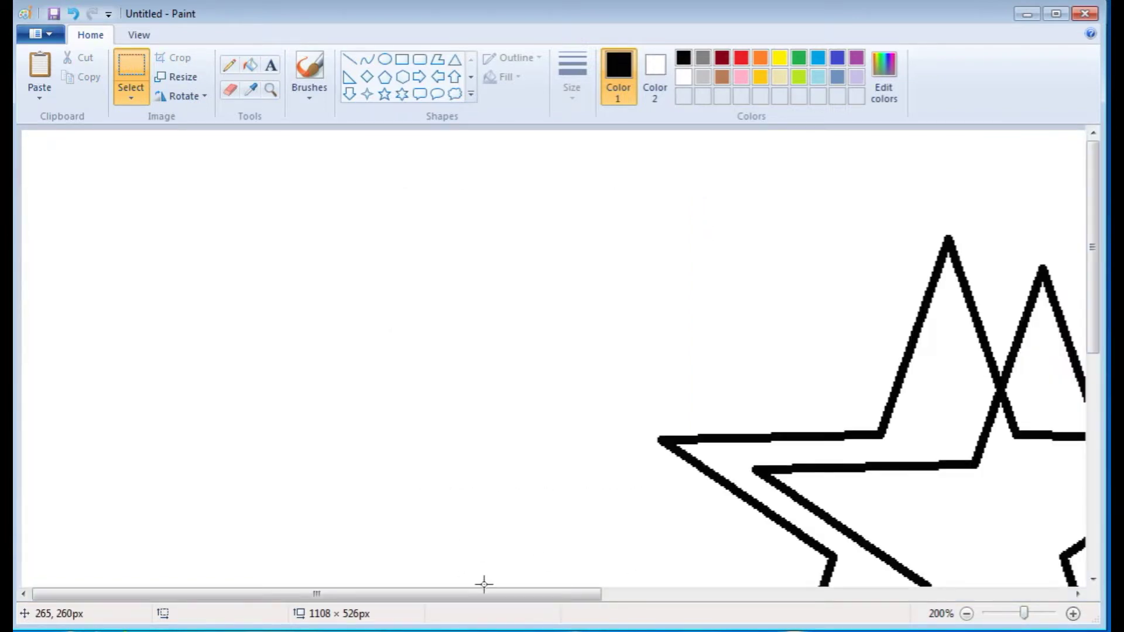
pyautogui.moveTo(506, 603); pyautogui.dragTo(686, 617)
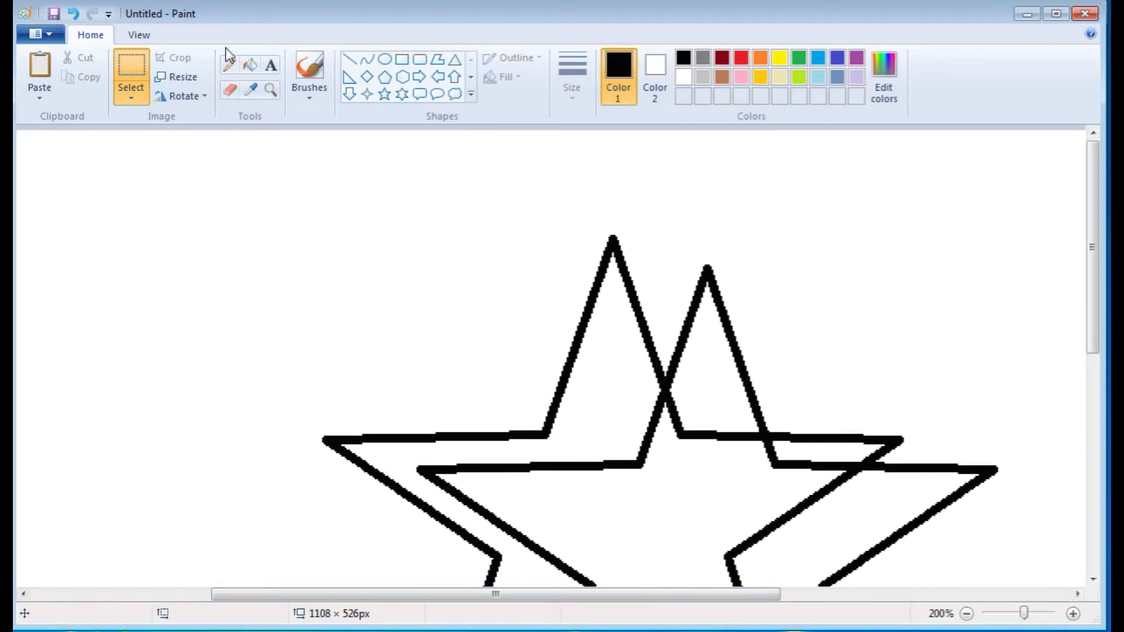
pyautogui.click(350, 60)
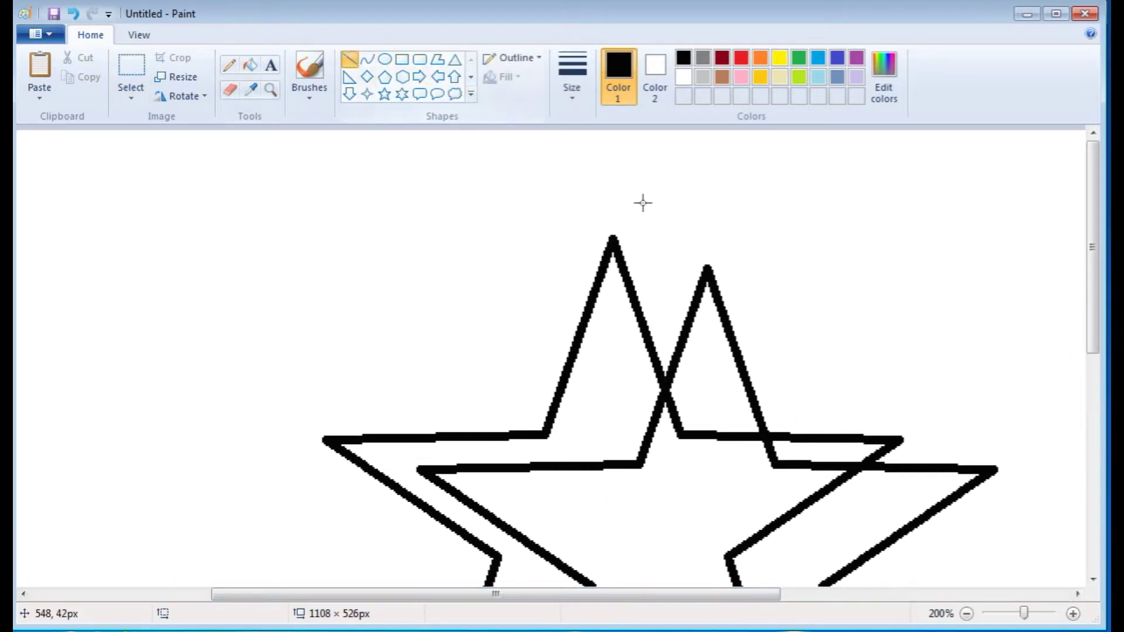
pyautogui.moveTo(613, 237); pyautogui.dragTo(706, 268)
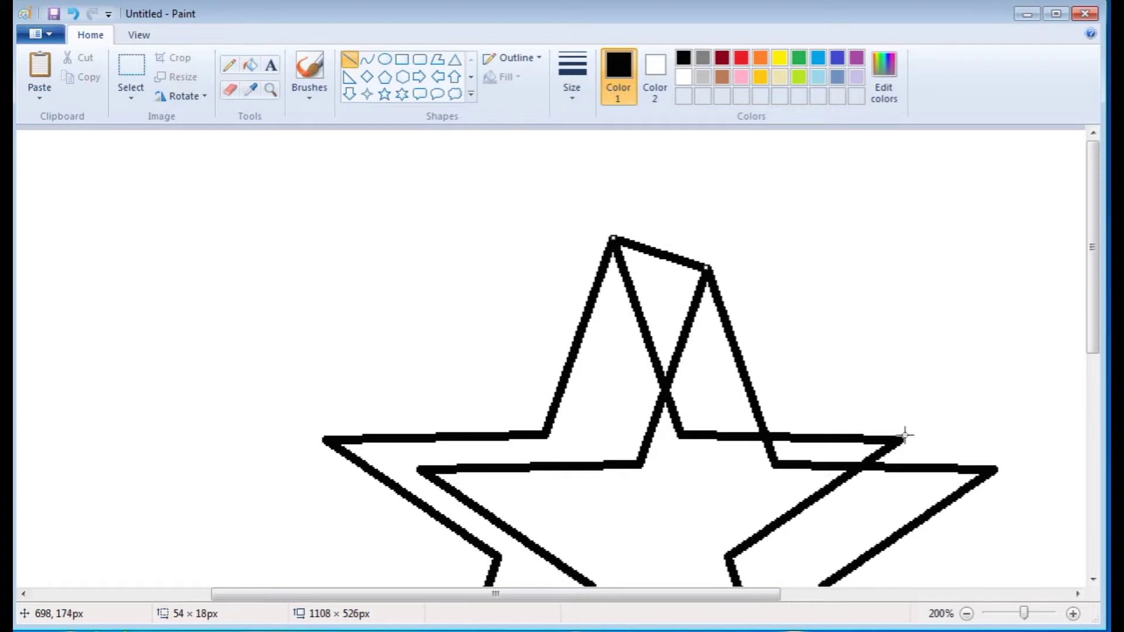
pyautogui.moveTo(902, 438); pyautogui.dragTo(992, 468)
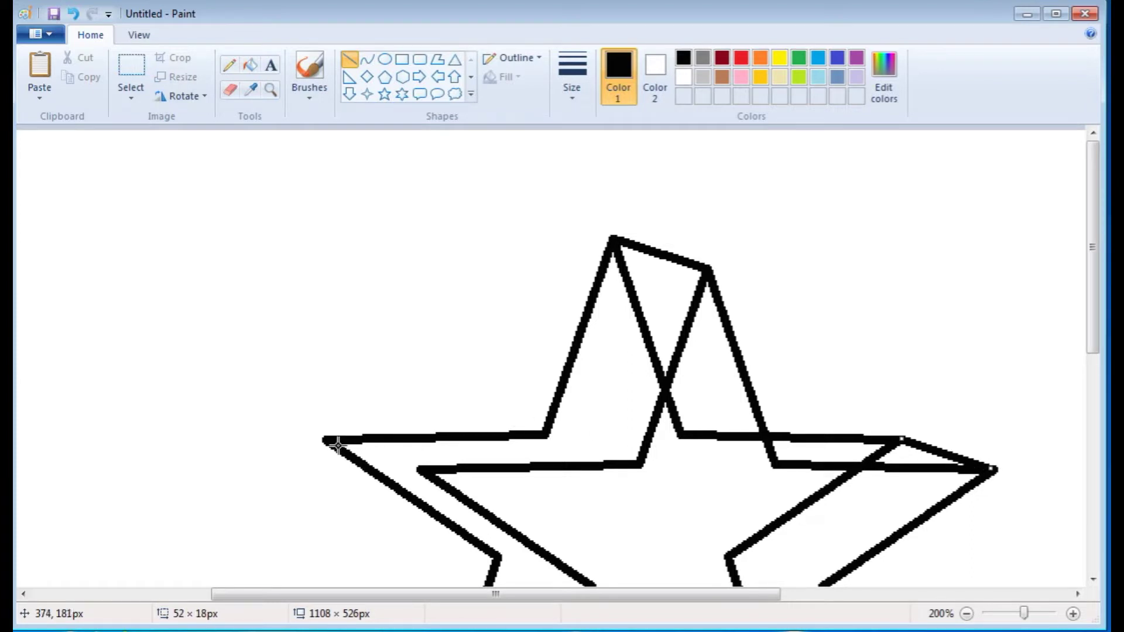
pyautogui.moveTo(329, 440); pyautogui.dragTo(427, 470)
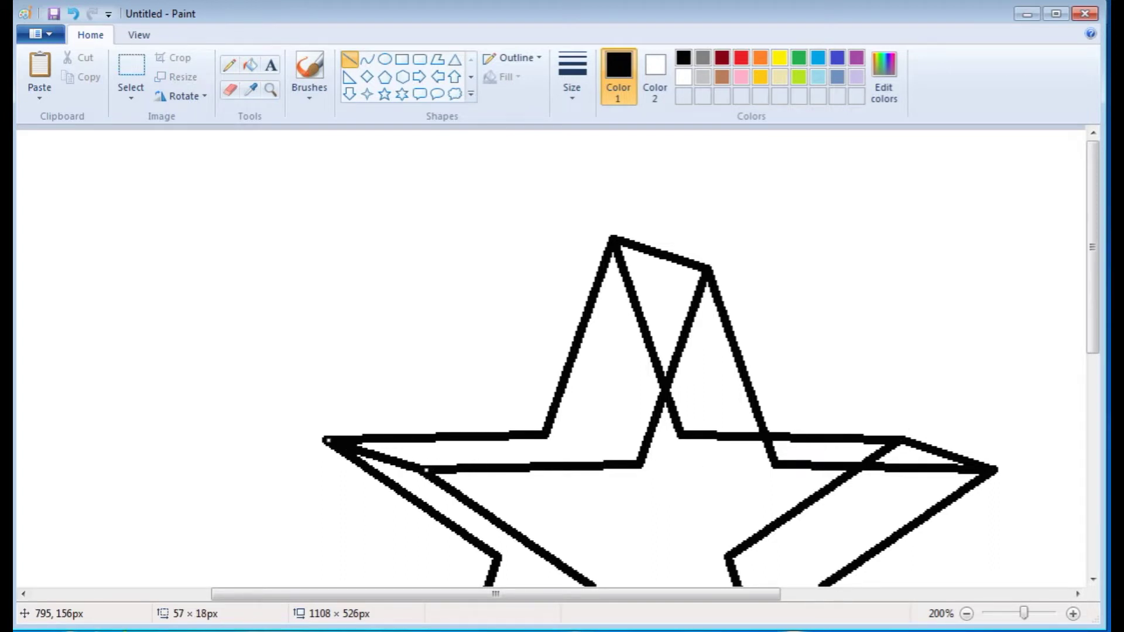
pyautogui.moveTo(1100, 258); pyautogui.dragTo(1087, 390)
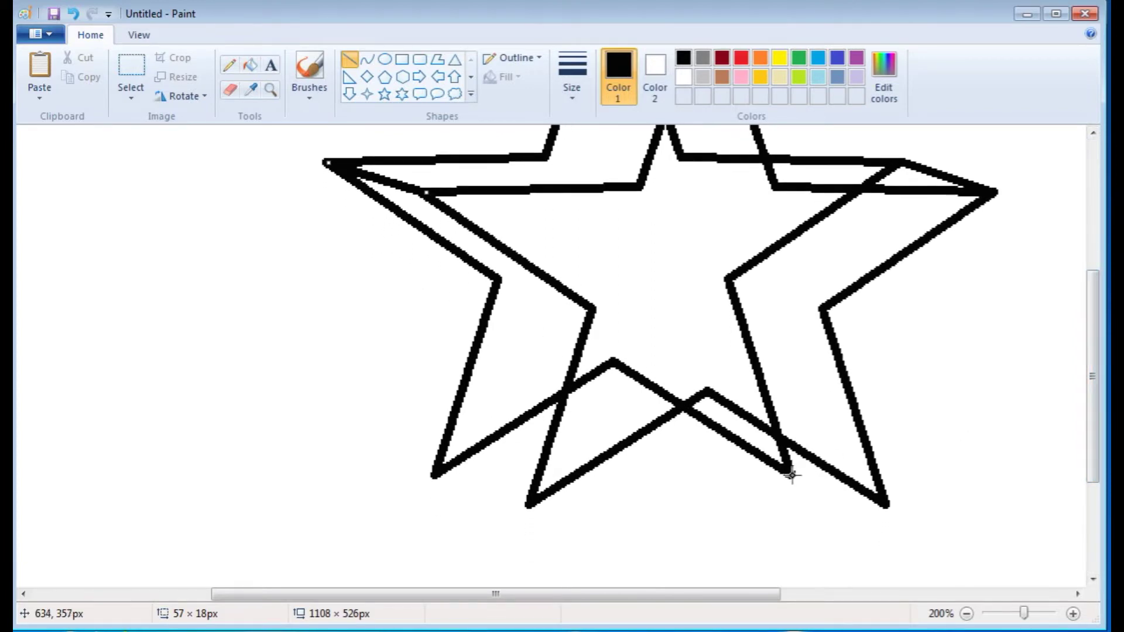
pyautogui.moveTo(786, 475); pyautogui.dragTo(884, 507)
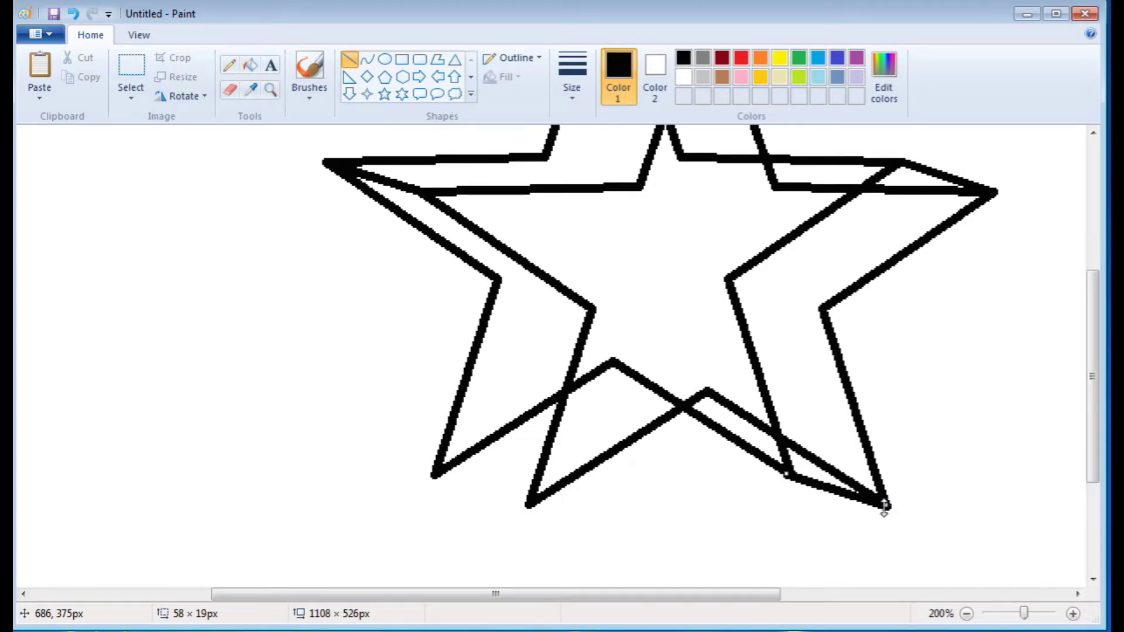
pyautogui.moveTo(431, 477); pyautogui.dragTo(528, 504)
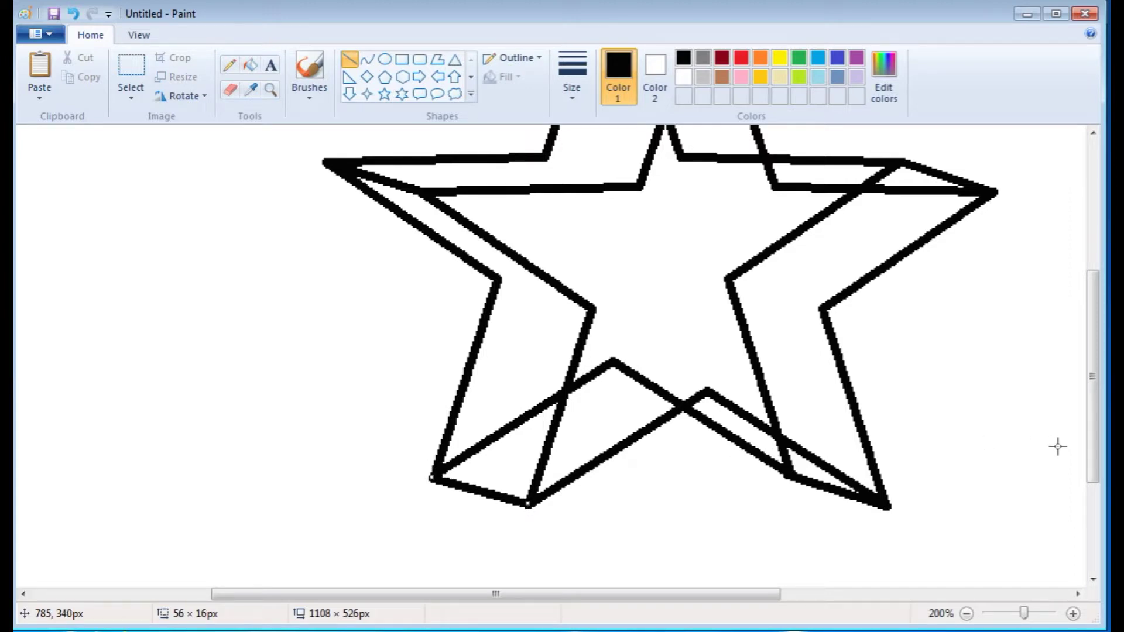
# Erase the original star's edges that cross the front star in its top and right arms
pyautogui.moveTo(1094, 441); pyautogui.dragTo(1098, 349)
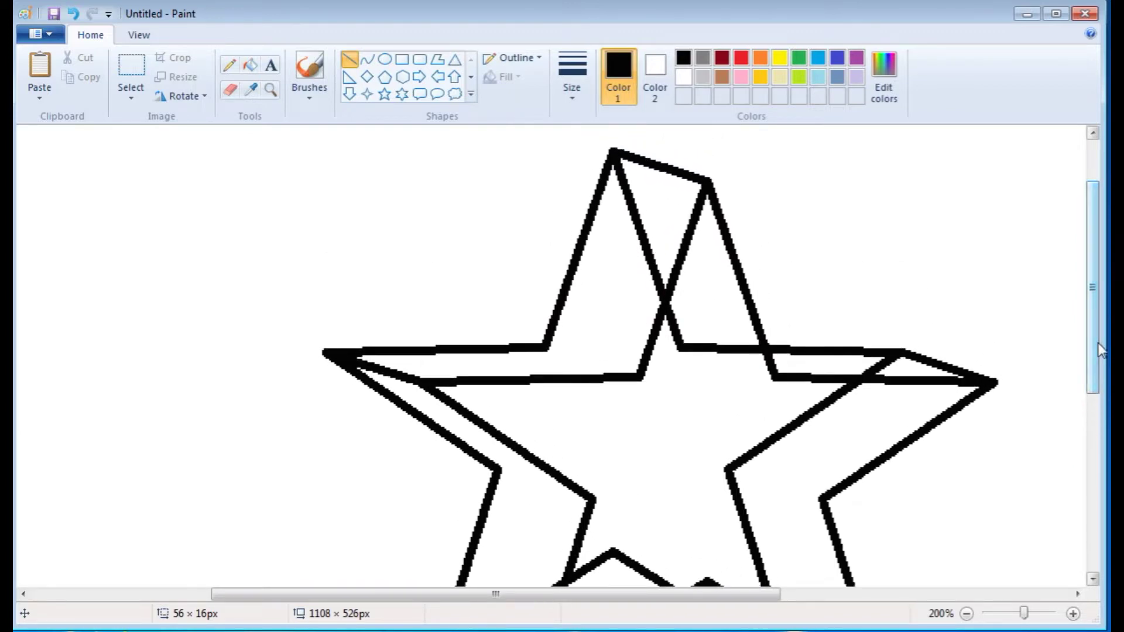
pyautogui.click(236, 91)
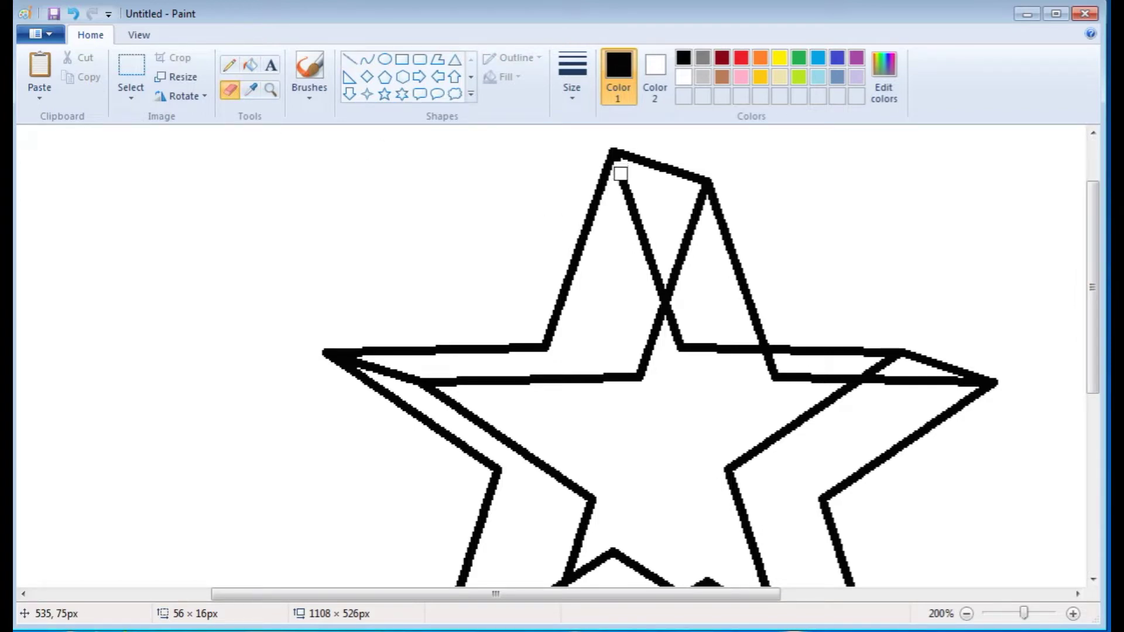
pyautogui.moveTo(620, 183); pyautogui.dragTo(654, 270)
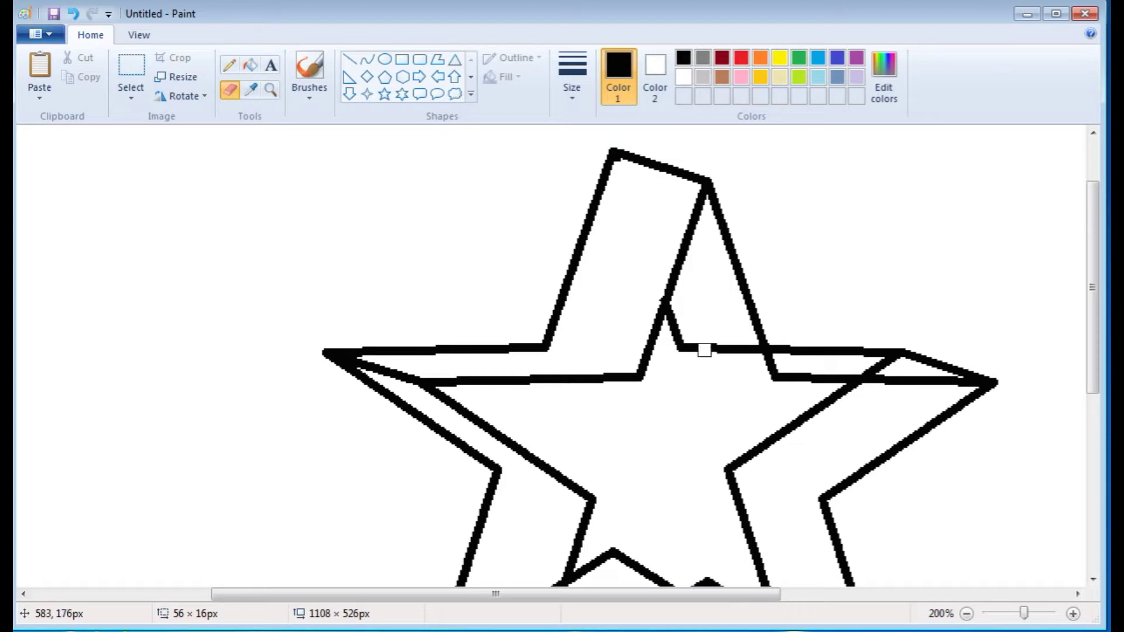
pyautogui.moveTo(680, 322)
pyautogui.mouseDown()
pyautogui.moveTo(673, 313)
pyautogui.moveTo(683, 341)
pyautogui.moveTo(739, 352)
pyautogui.mouseUp()
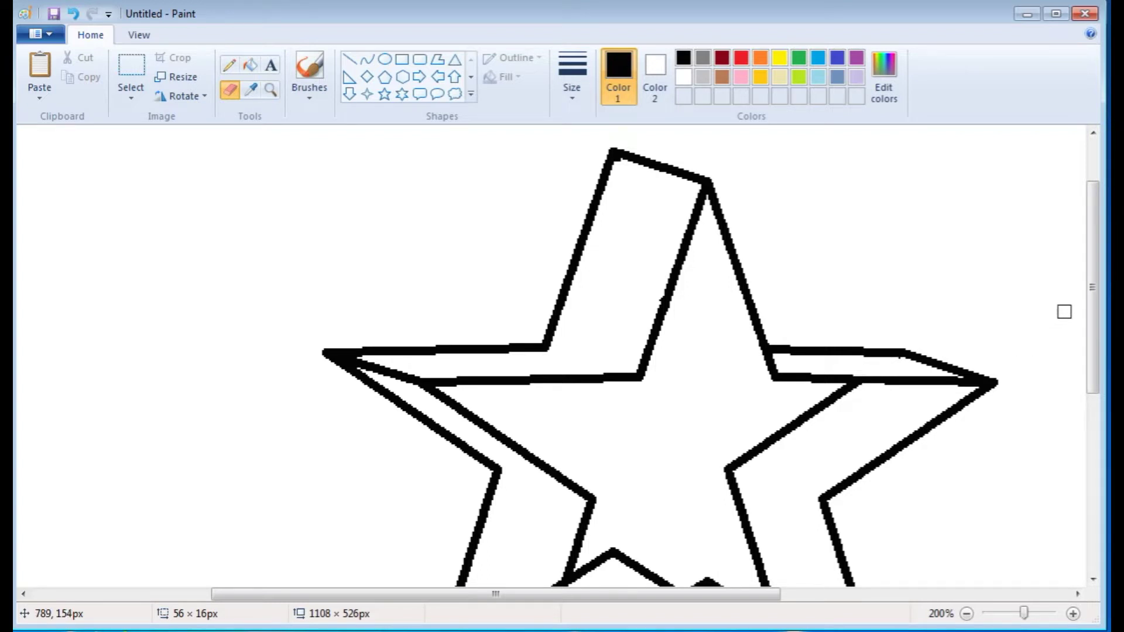
# Erase the original star's remaining edges inside the front star from the right arm down to the lower-right tip
pyautogui.moveTo(1093, 322); pyautogui.dragTo(1087, 359)
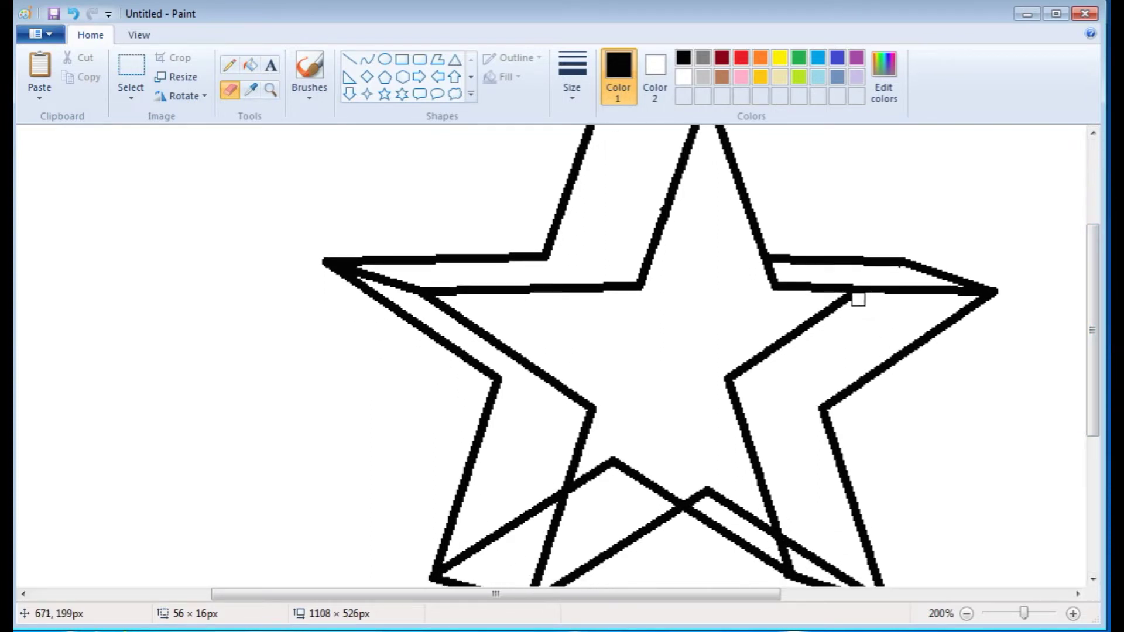
pyautogui.moveTo(847, 300)
pyautogui.mouseDown()
pyautogui.moveTo(840, 303)
pyautogui.moveTo(742, 365)
pyautogui.moveTo(738, 402)
pyautogui.moveTo(721, 375)
pyautogui.moveTo(753, 424)
pyautogui.moveTo(736, 420)
pyautogui.moveTo(774, 510)
pyautogui.mouseUp()
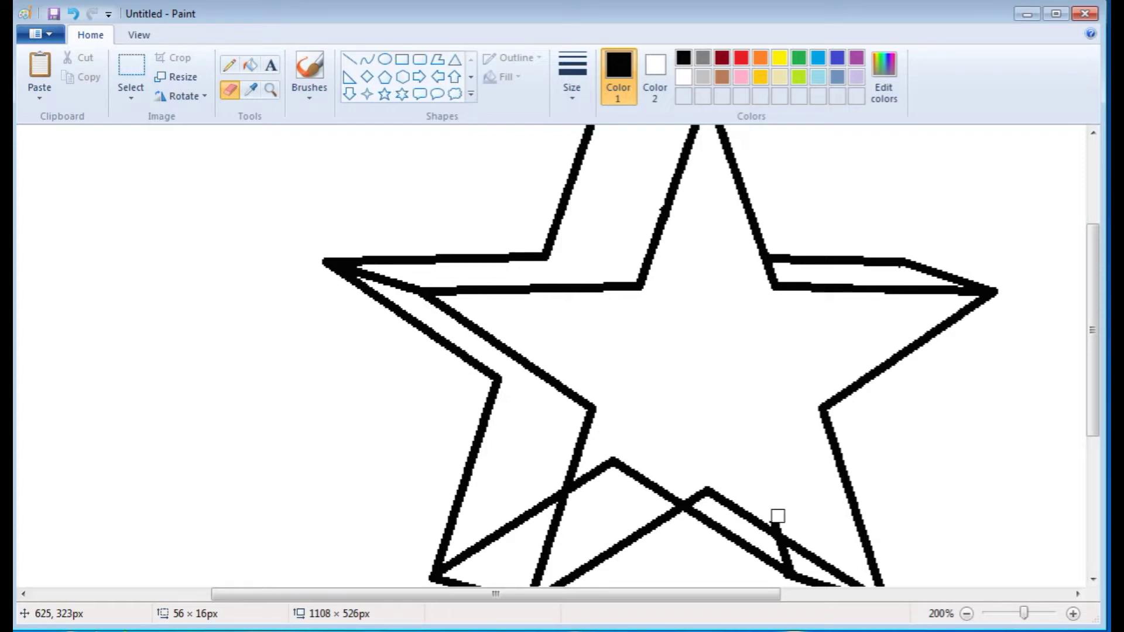
pyautogui.moveTo(1089, 310); pyautogui.dragTo(1091, 327)
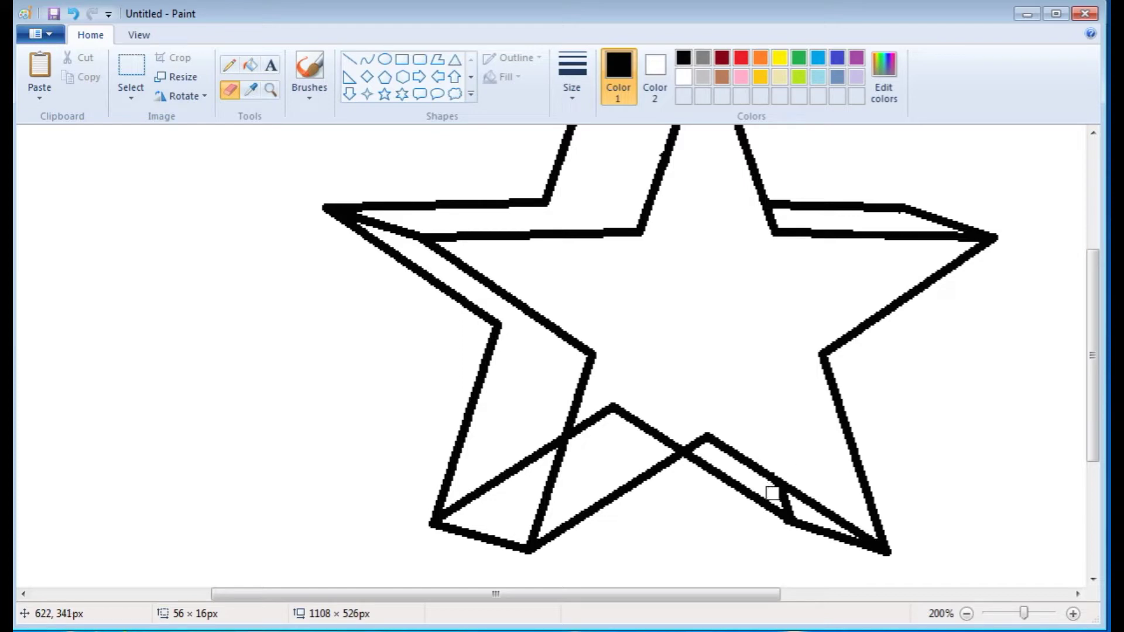
pyautogui.moveTo(779, 496); pyautogui.dragTo(792, 506)
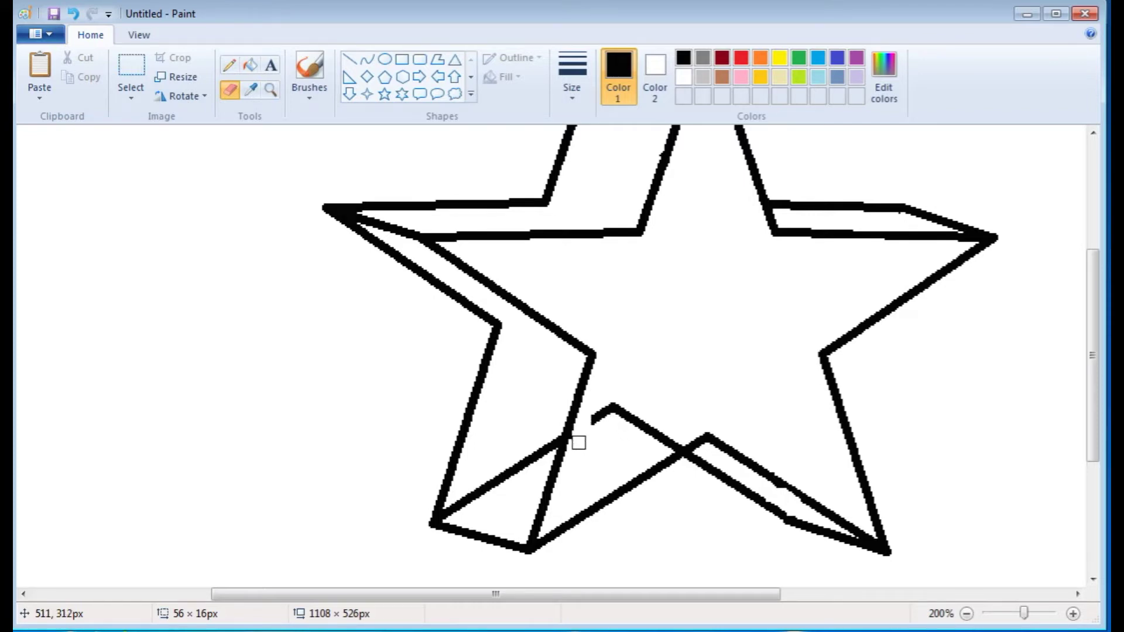
# Erase the original star's inner bottom notch and its edge crossing the side face of the lower-left leg
pyautogui.moveTo(592, 434)
pyautogui.mouseDown()
pyautogui.moveTo(613, 406)
pyautogui.moveTo(674, 433)
pyautogui.mouseUp()
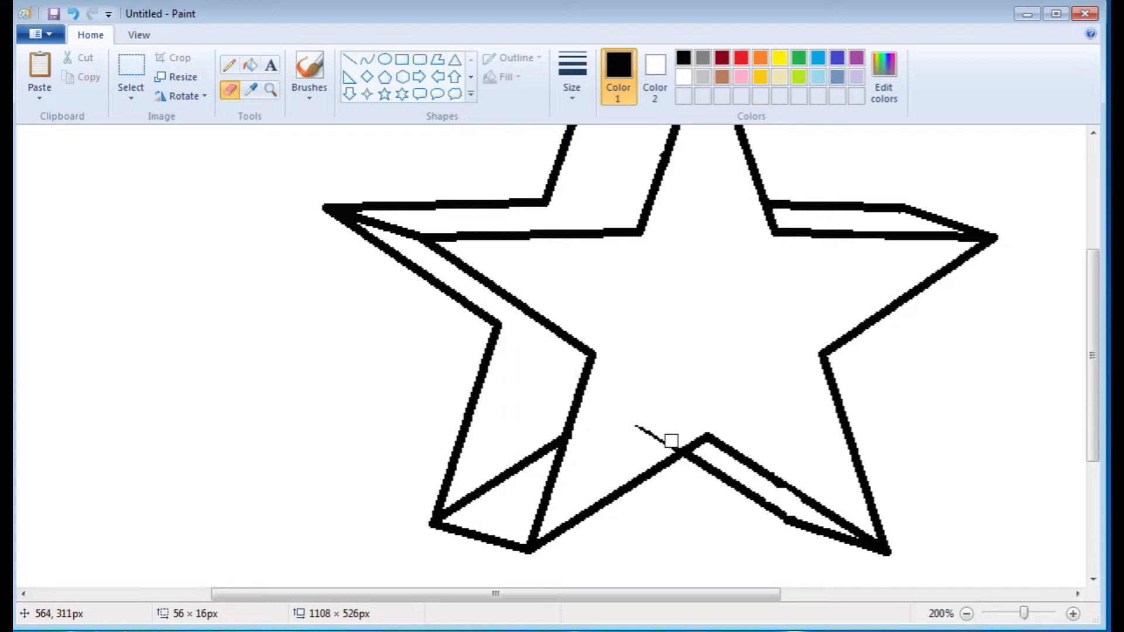
pyautogui.moveTo(668, 444); pyautogui.dragTo(642, 429)
pyautogui.moveTo(552, 433)
pyautogui.mouseDown()
pyautogui.moveTo(537, 457)
pyautogui.moveTo(458, 509)
pyautogui.mouseUp()
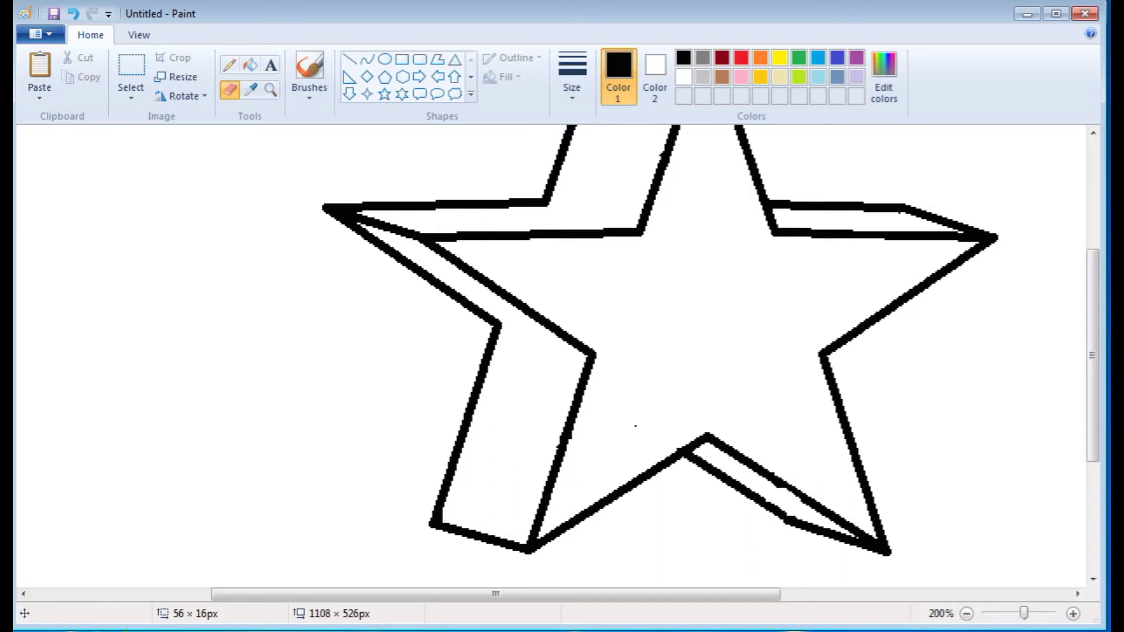
# Repair the nicked edges of the lower-right leg with short straight lines and erase the stray dot beside it
pyautogui.moveTo(1097, 440); pyautogui.dragTo(1093, 425)
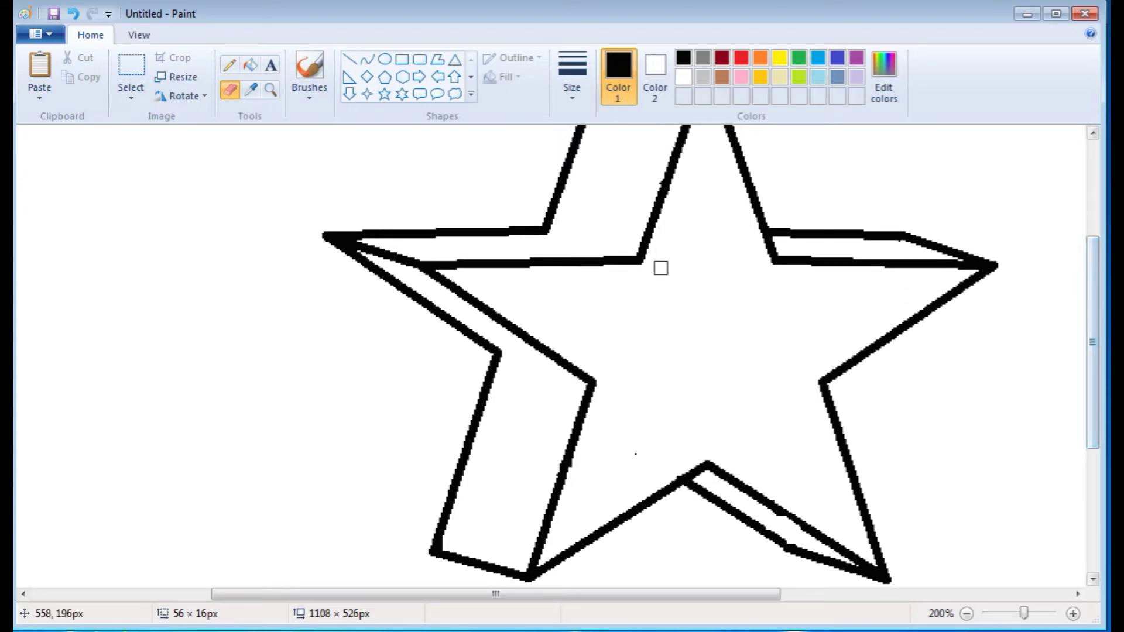
pyautogui.click(350, 59)
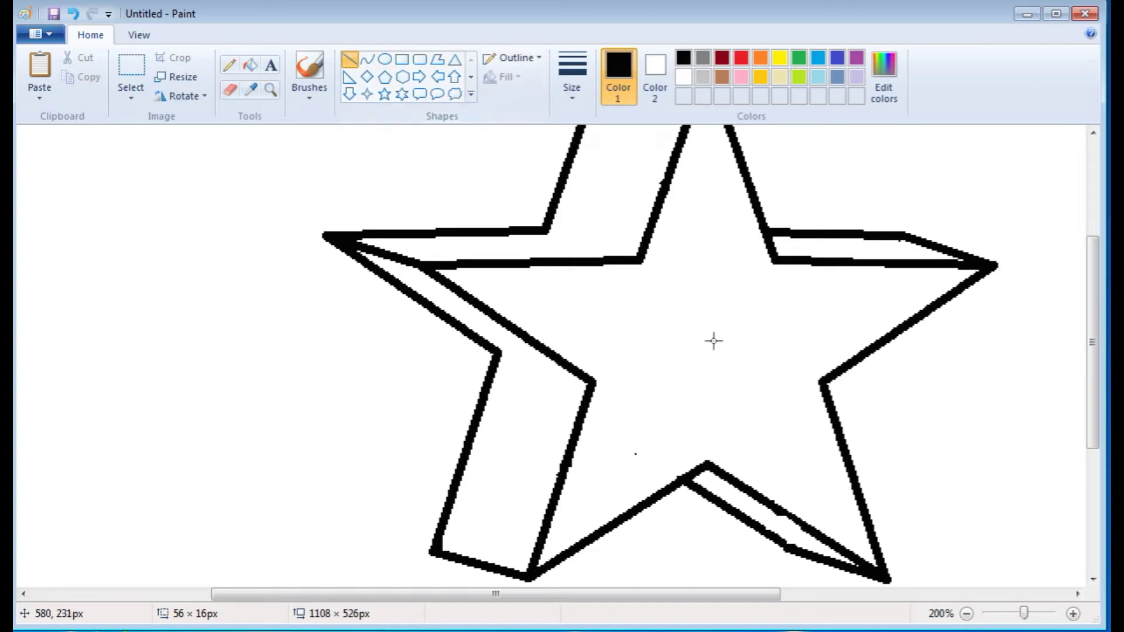
pyautogui.moveTo(779, 512); pyautogui.dragTo(819, 537)
pyautogui.click(917, 530)
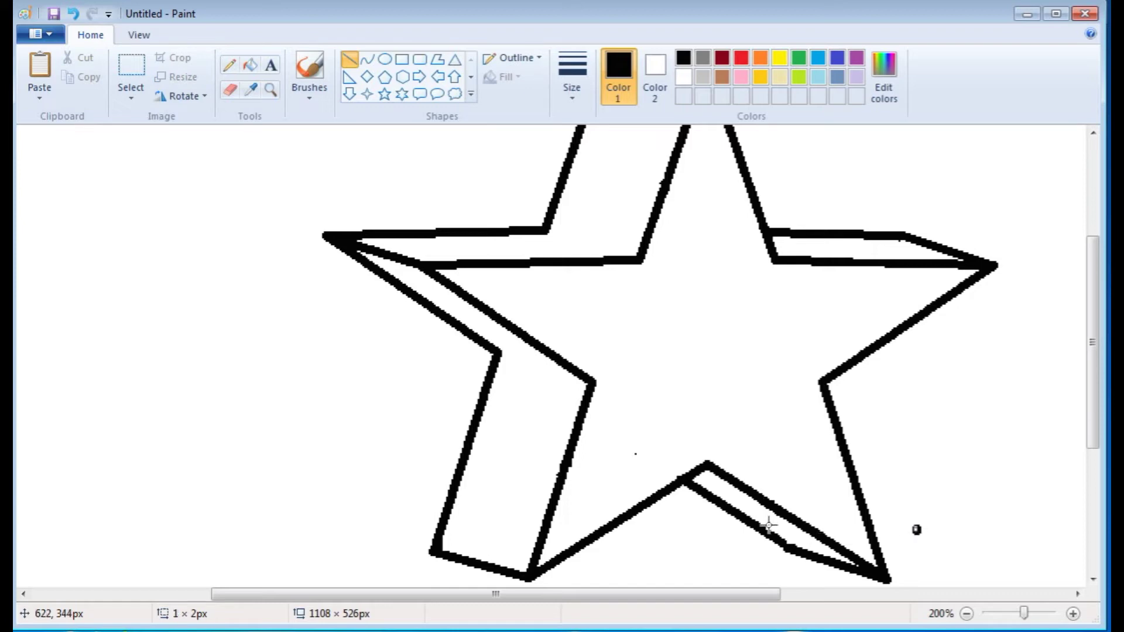
pyautogui.moveTo(784, 545); pyautogui.dragTo(789, 546)
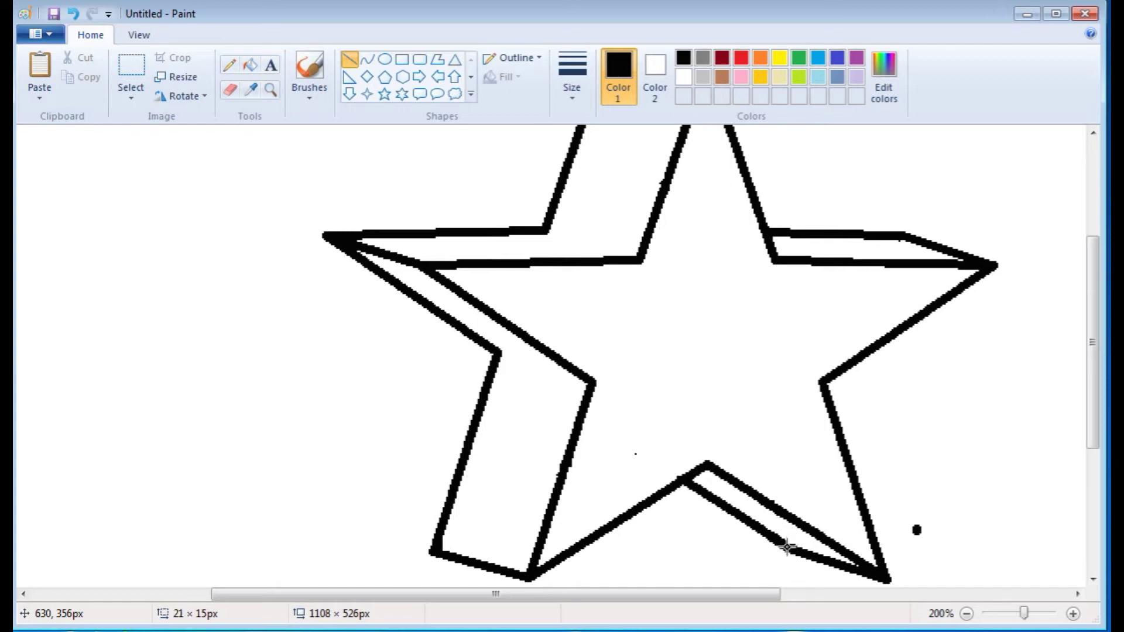
pyautogui.moveTo(788, 547); pyautogui.dragTo(789, 547)
pyautogui.click(362, 154)
pyautogui.click(236, 92)
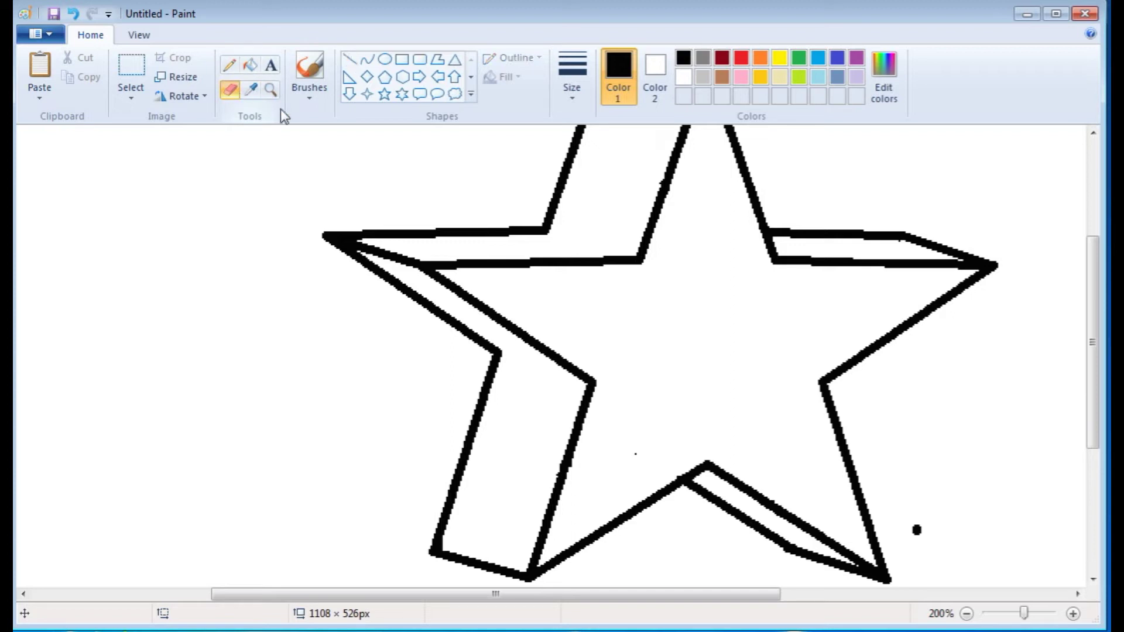
pyautogui.click(918, 526)
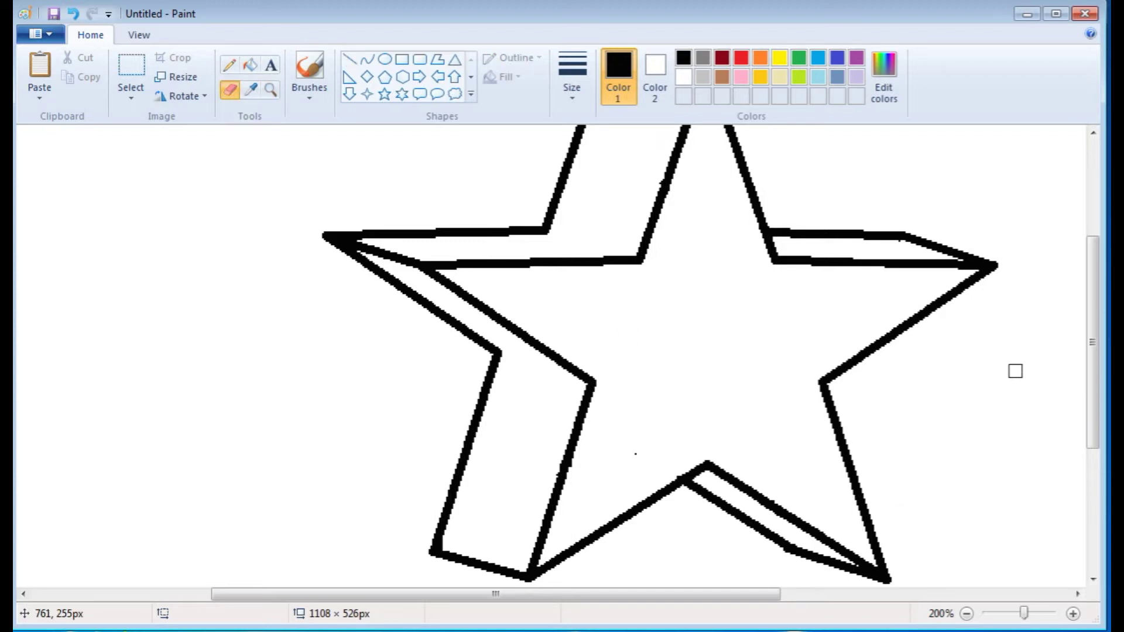
# Draw a slanted line of about 51 × 20 px across the top arm's side face, just below its upper edge
pyautogui.moveTo(1098, 377); pyautogui.dragTo(1093, 331)
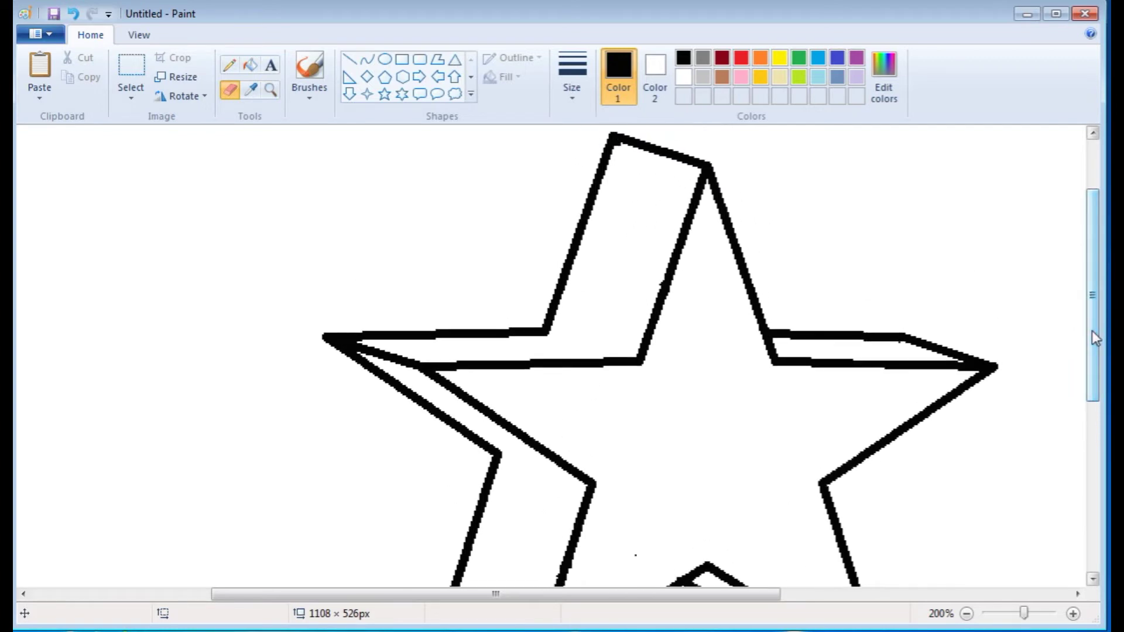
pyautogui.click(347, 58)
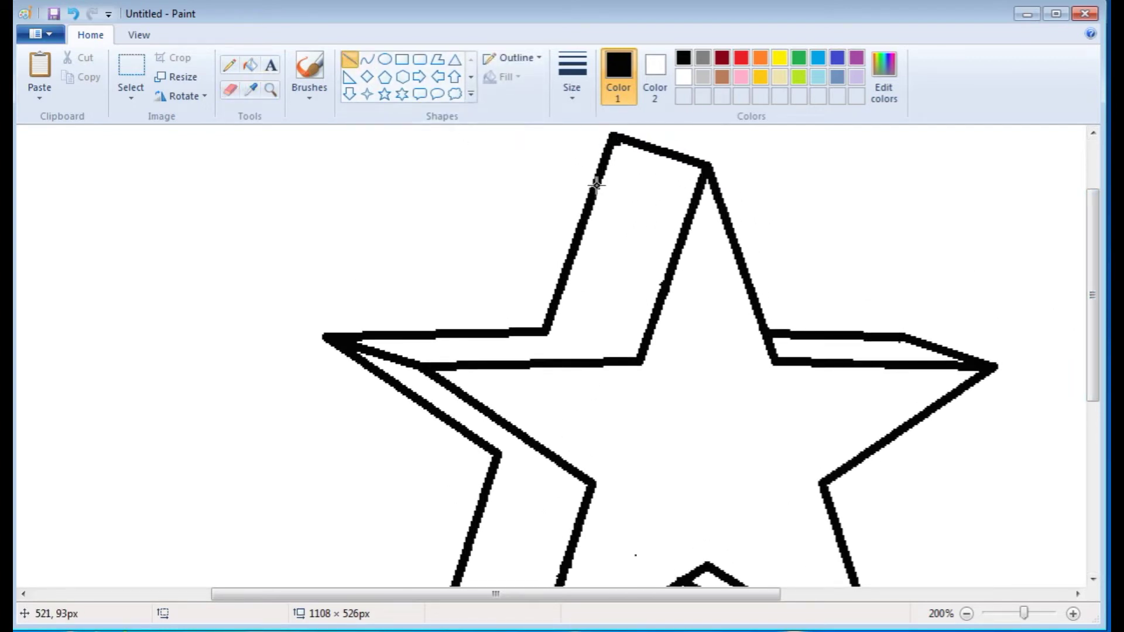
pyautogui.moveTo(597, 182)
pyautogui.mouseDown()
pyautogui.moveTo(642, 211)
pyautogui.moveTo(684, 216)
pyautogui.mouseUp()
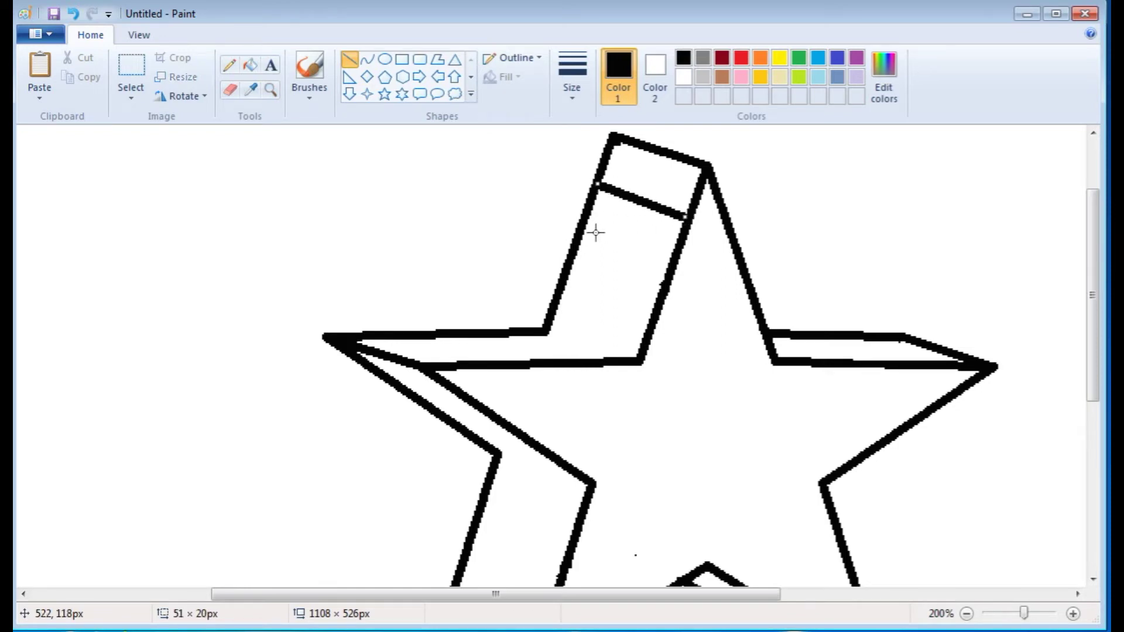
pyautogui.moveTo(579, 234); pyautogui.dragTo(667, 273)
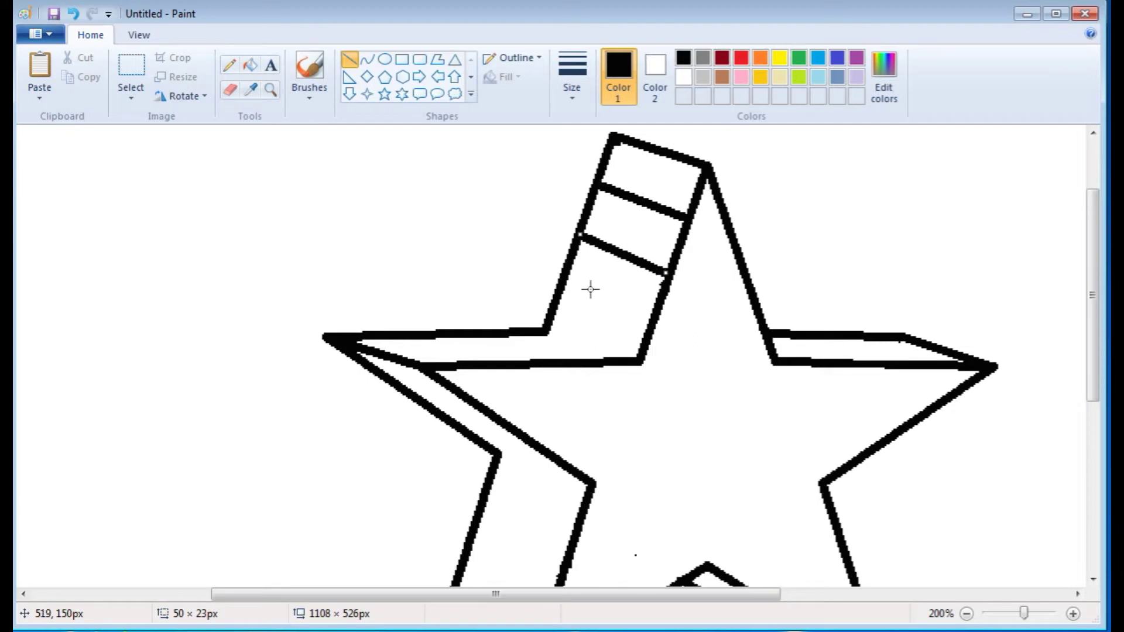
pyautogui.moveTo(641, 361); pyautogui.dragTo(544, 329)
pyautogui.hotkey('ctrl', 'z')
pyautogui.hotkey('ctrl', 'z')
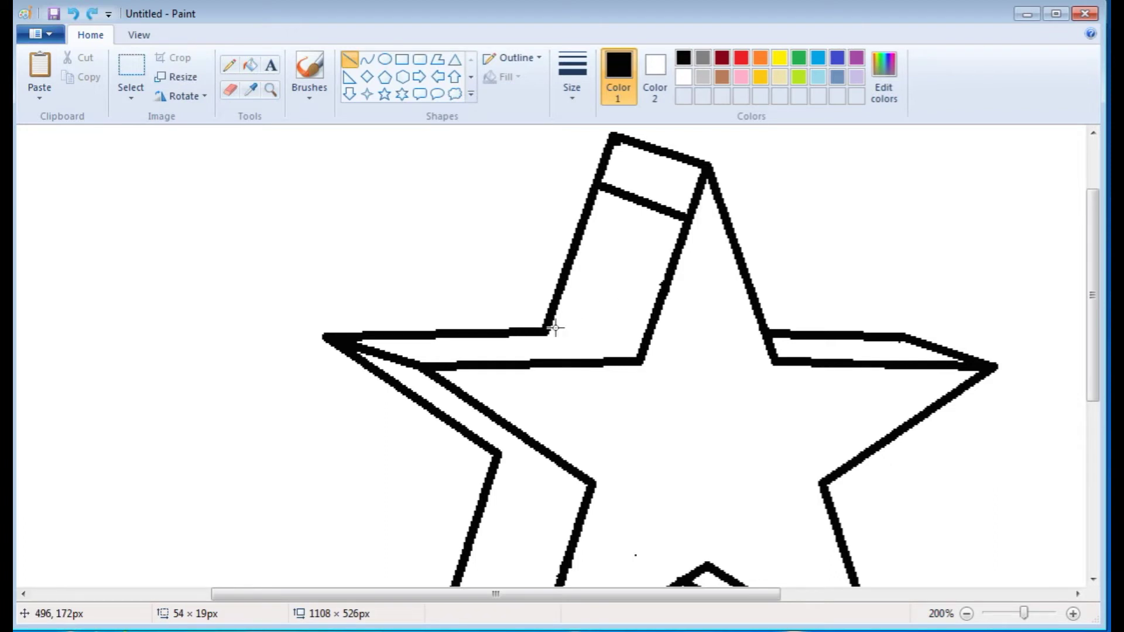
# Draw three more slanted lines of about 54 × 20 px across the top arm's side face, one joining its lower corners
pyautogui.moveTo(545, 329); pyautogui.dragTo(637, 360)
pyautogui.moveTo(566, 278); pyautogui.dragTo(654, 311)
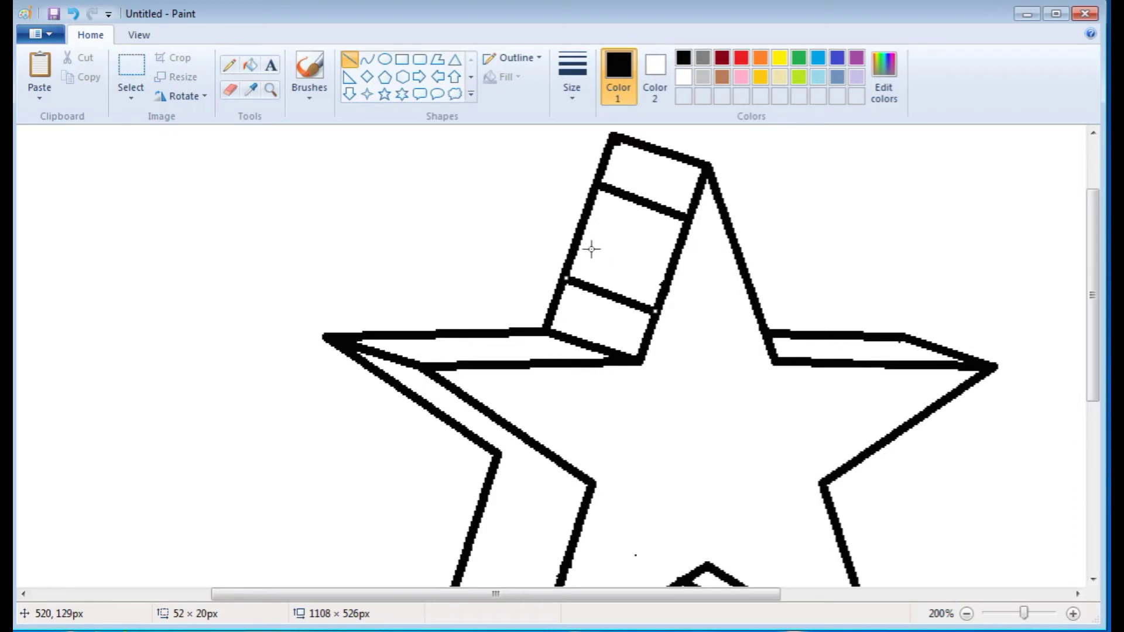
pyautogui.moveTo(579, 234); pyautogui.dragTo(673, 266)
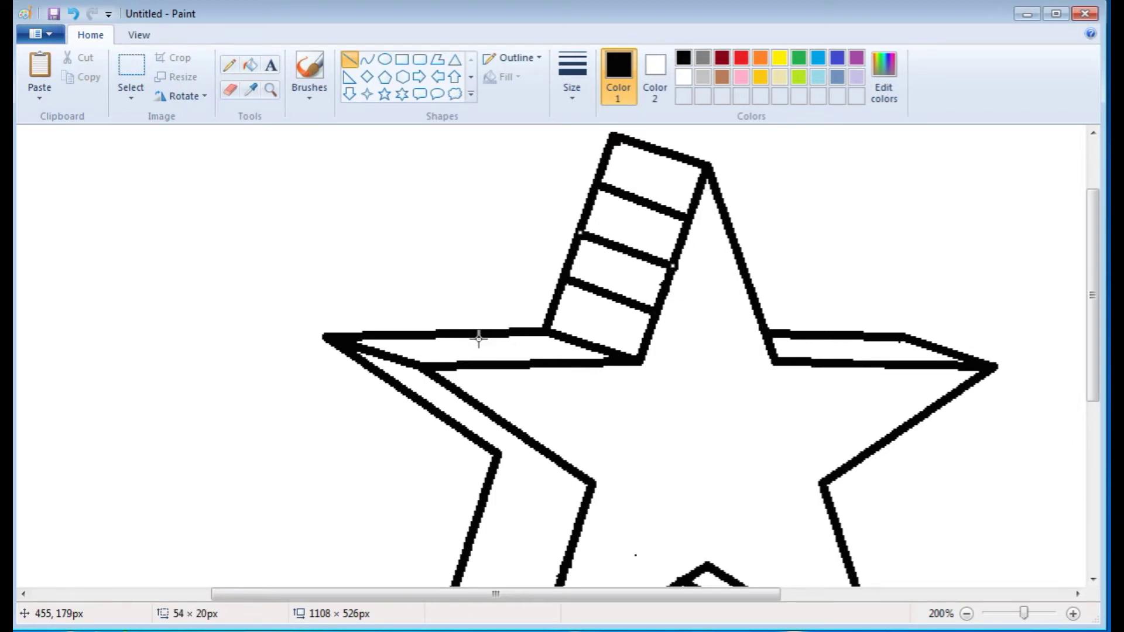
# Draw two slanted lines of about 32 × 16 px across the left arm's upper side face and two across the right arm's
pyautogui.moveTo(412, 337)
pyautogui.mouseDown()
pyautogui.moveTo(477, 351)
pyautogui.moveTo(472, 363)
pyautogui.moveTo(547, 362)
pyautogui.mouseUp()
pyautogui.click(696, 356)
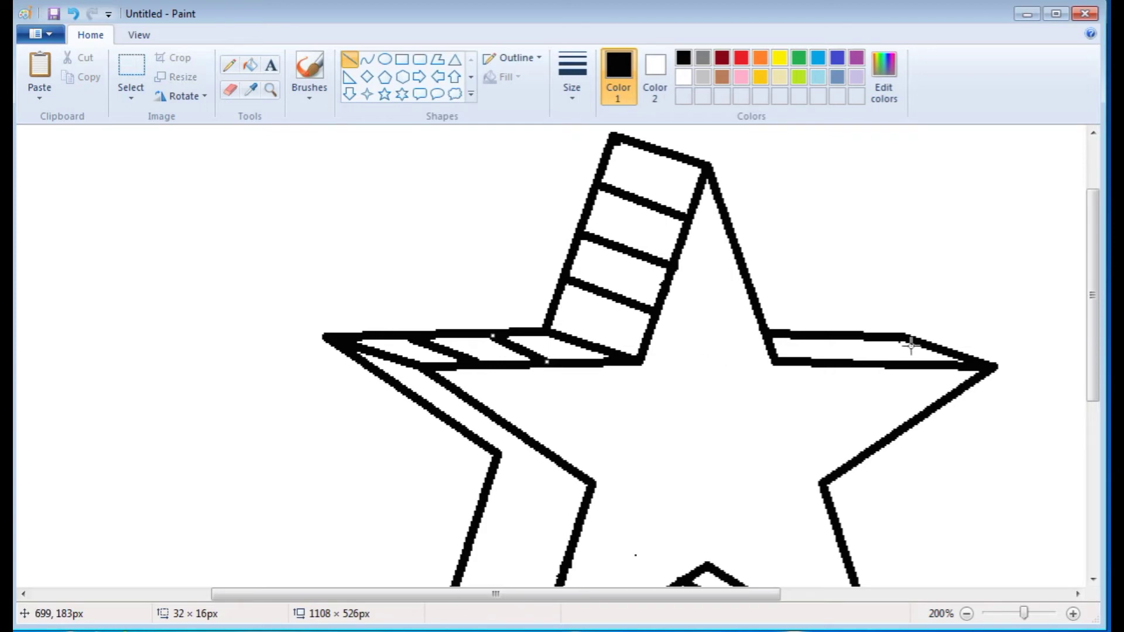
pyautogui.moveTo(844, 338); pyautogui.dragTo(892, 363)
pyautogui.moveTo(777, 338); pyautogui.dragTo(812, 363)
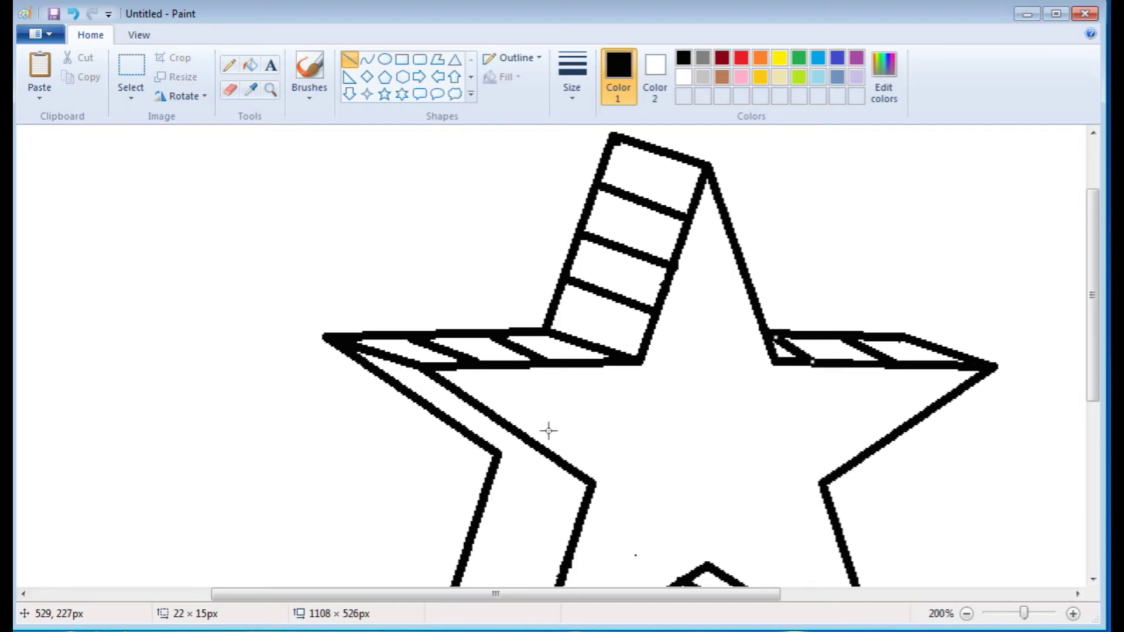
# Draw two slanted lines of about 42 × 12 px across the left arm's lower side face and one joining its inner corners
pyautogui.moveTo(395, 379); pyautogui.dragTo(468, 398)
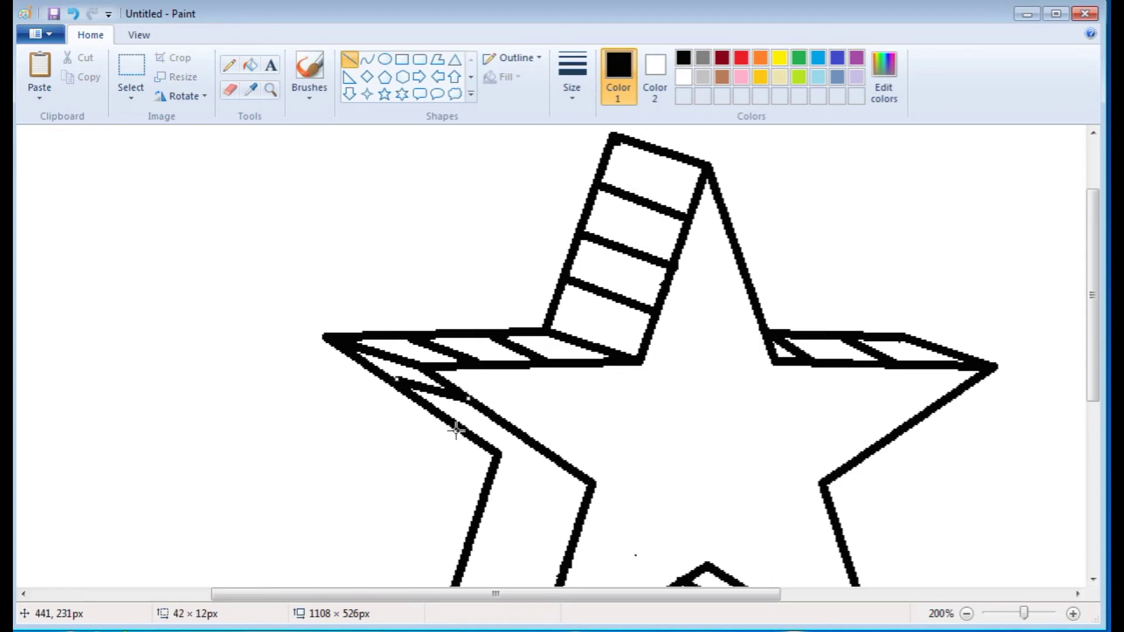
pyautogui.moveTo(501, 454); pyautogui.dragTo(592, 484)
pyautogui.moveTo(446, 419); pyautogui.dragTo(515, 435)
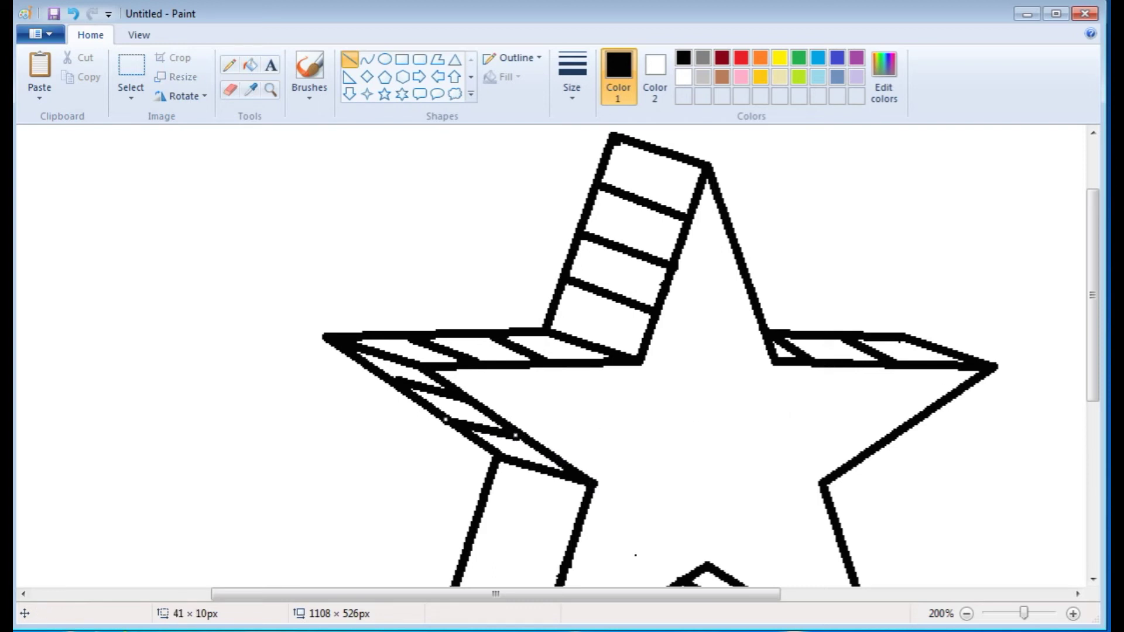
# Draw three evenly spaced slanted lines of about 50 × 16 px across the lower-left leg's side face
pyautogui.moveTo(1100, 258); pyautogui.dragTo(1098, 315)
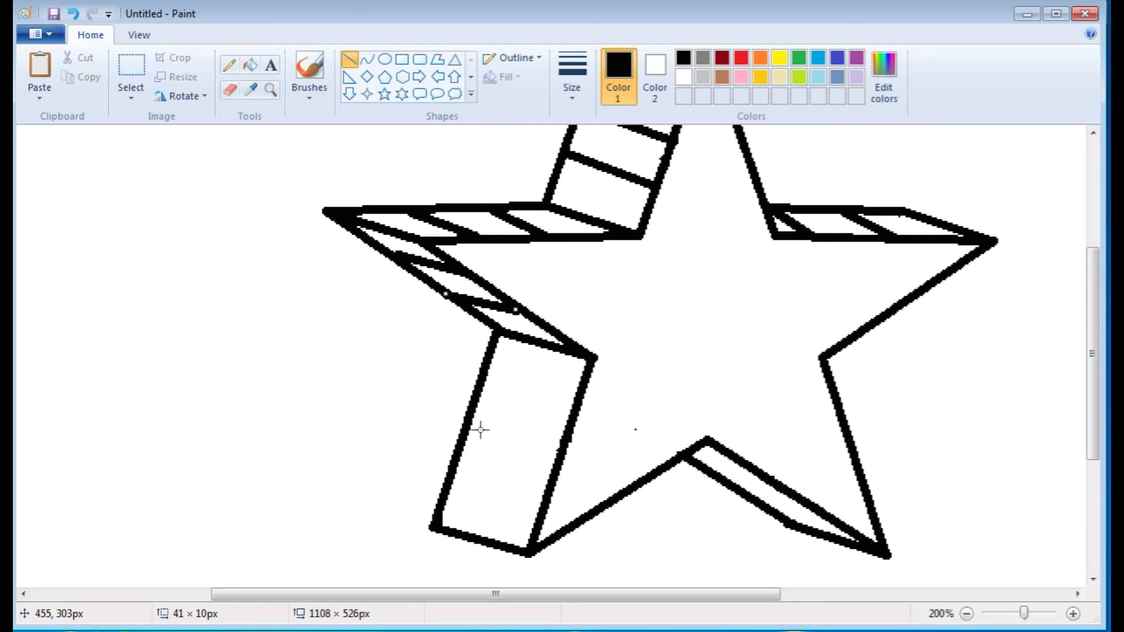
pyautogui.moveTo(482, 377); pyautogui.dragTo(572, 404)
pyautogui.moveTo(450, 479); pyautogui.dragTo(543, 504)
pyautogui.moveTo(468, 431); pyautogui.dragTo(554, 455)
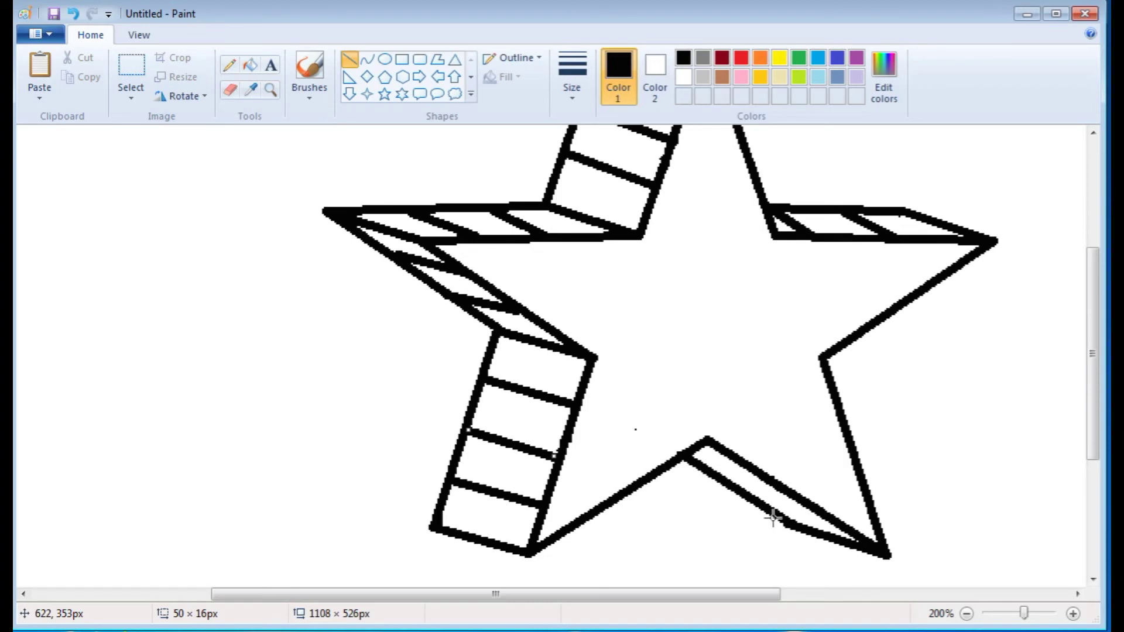
# Draw two slanted lines of about 36 × 9 px across the lower-right leg's narrow side face
pyautogui.moveTo(753, 497); pyautogui.dragTo(817, 515)
pyautogui.click(696, 459)
pyautogui.moveTo(696, 458); pyautogui.dragTo(758, 472)
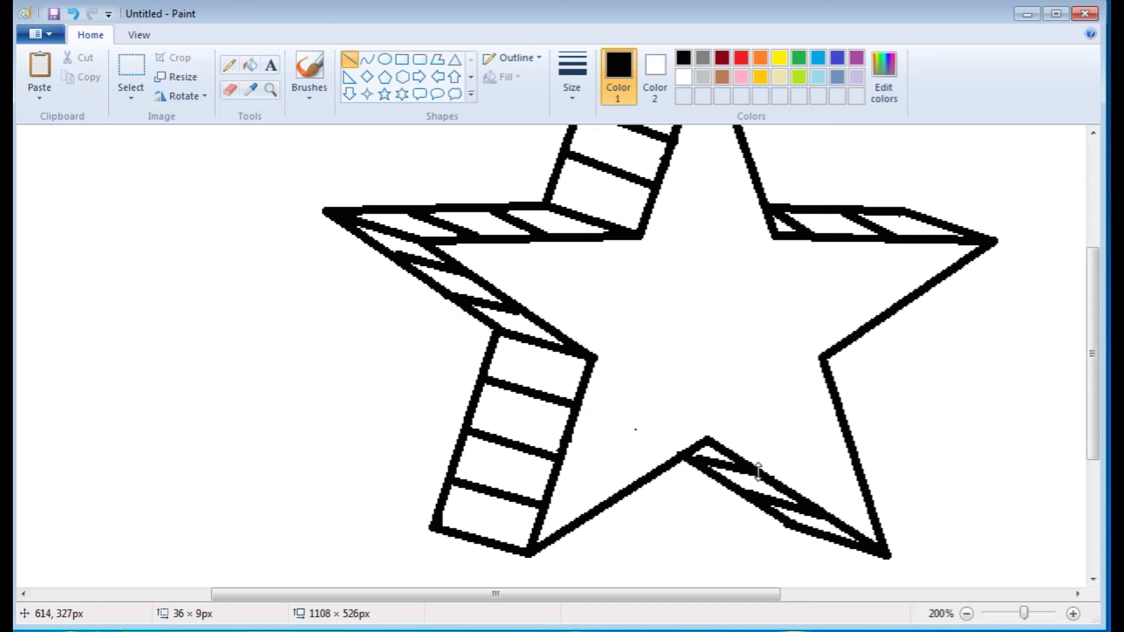
pyautogui.moveTo(1093, 355)
pyautogui.mouseDown()
pyautogui.moveTo(1088, 287)
pyautogui.moveTo(1089, 373)
pyautogui.mouseUp()
pyautogui.click(966, 614)
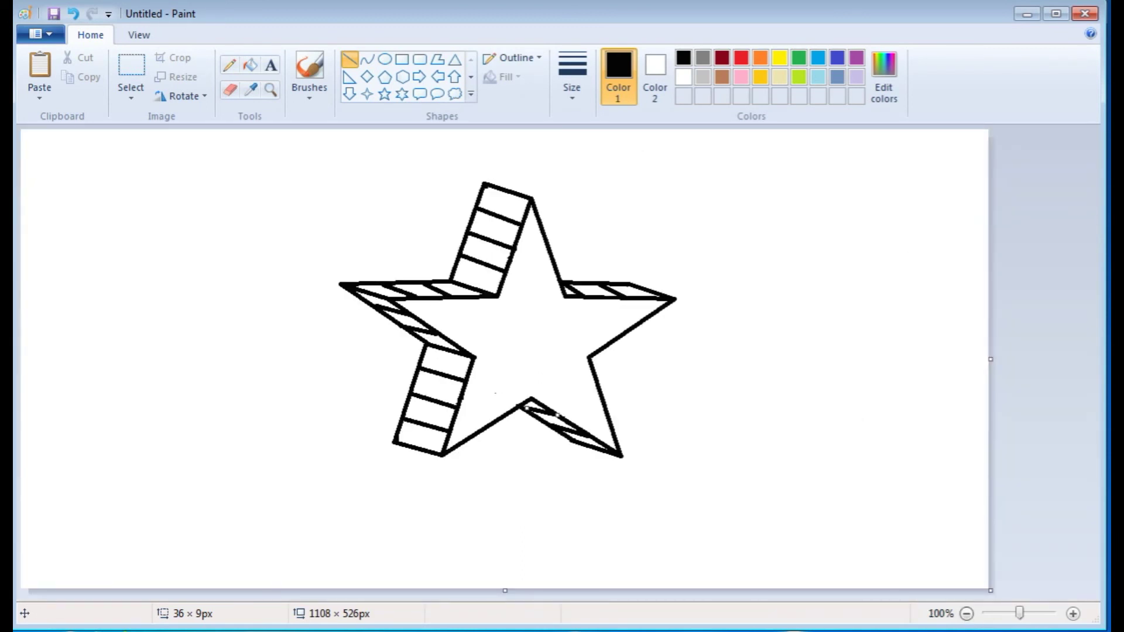
pyautogui.click(742, 536)
# Fill the front face of the star with red
pyautogui.click(248, 66)
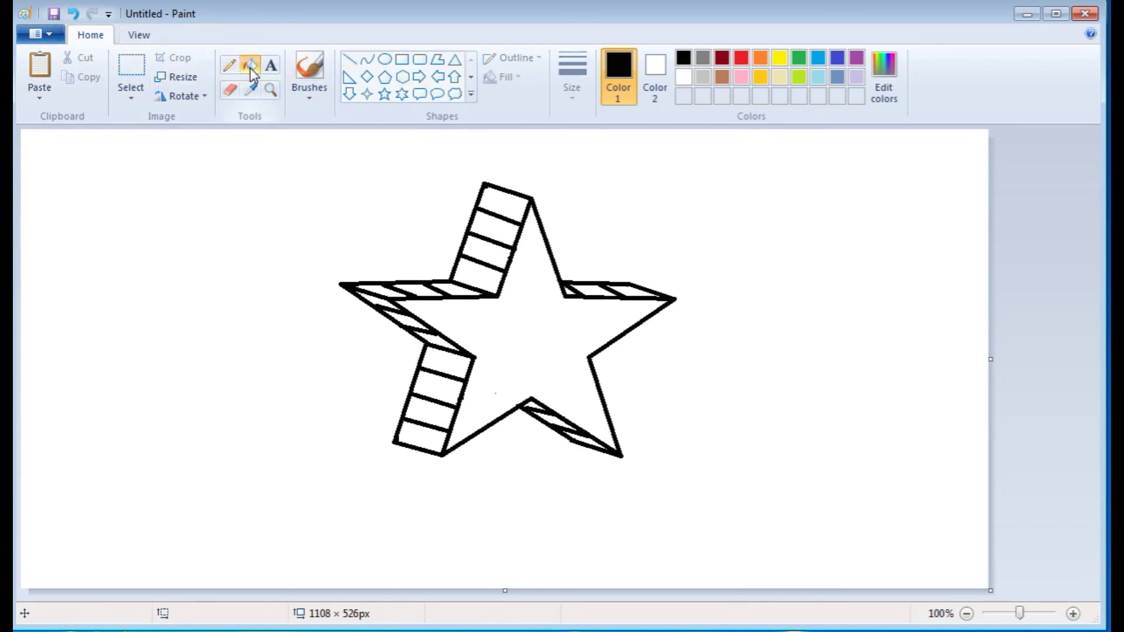
pyautogui.click(740, 59)
pyautogui.click(546, 300)
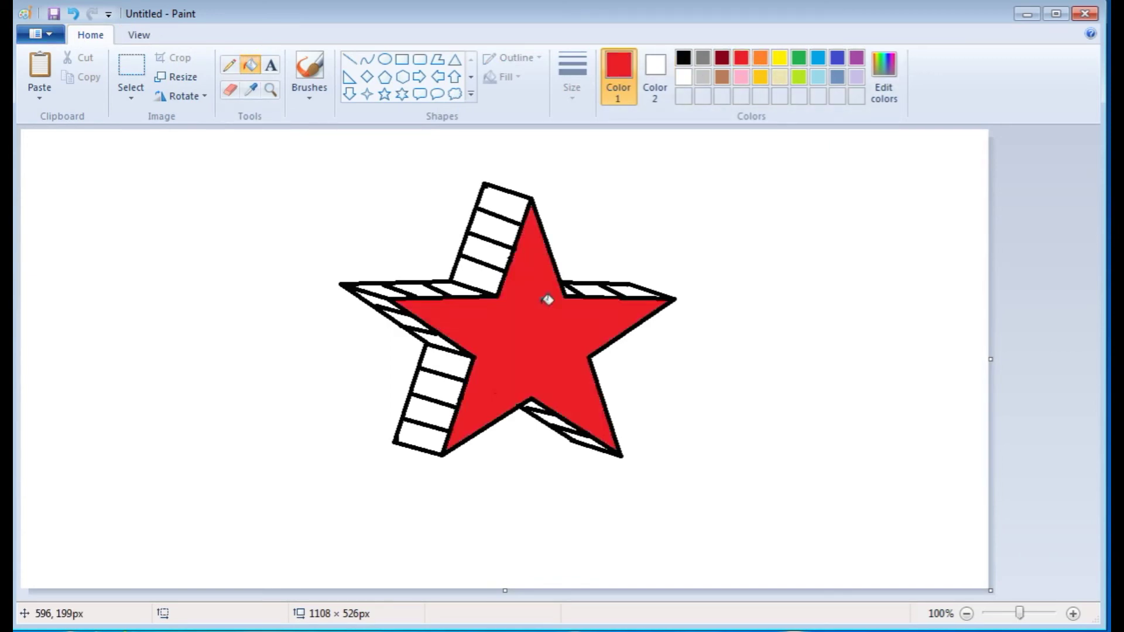
# Fill the side-face sections of the right arm and the top arm with orange
pyautogui.click(760, 57)
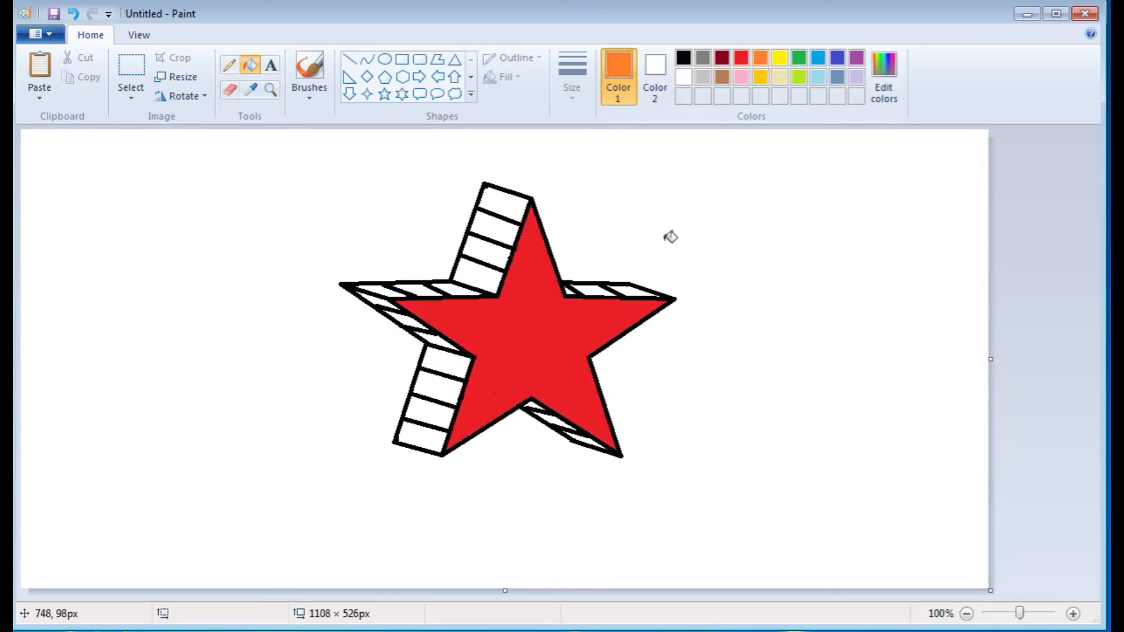
pyautogui.click(628, 291)
pyautogui.click(599, 286)
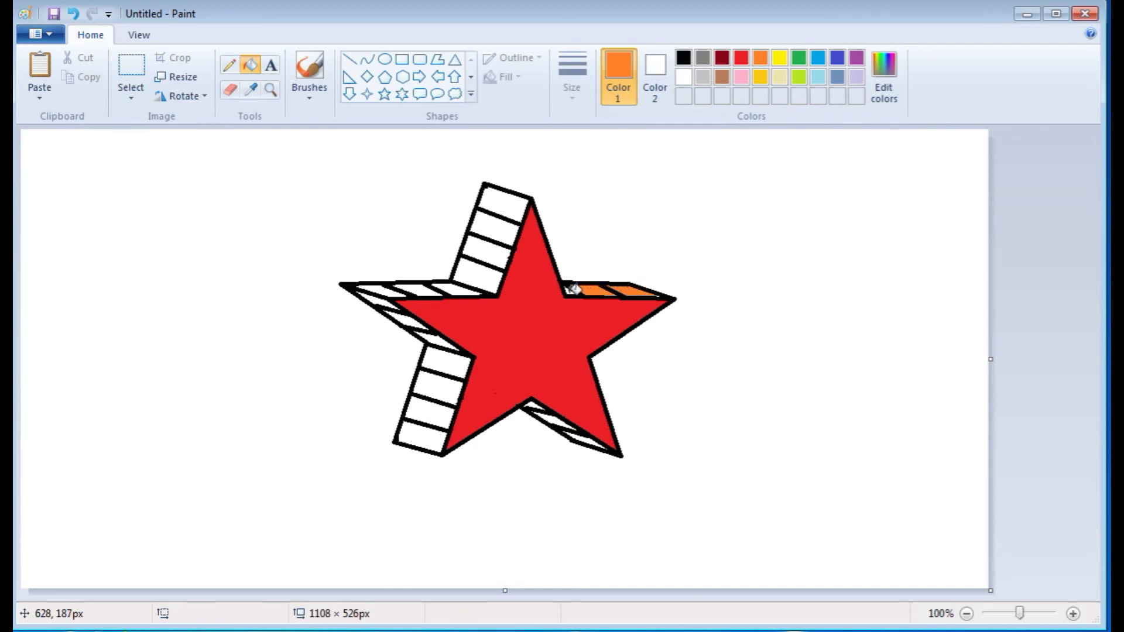
pyautogui.click(507, 202)
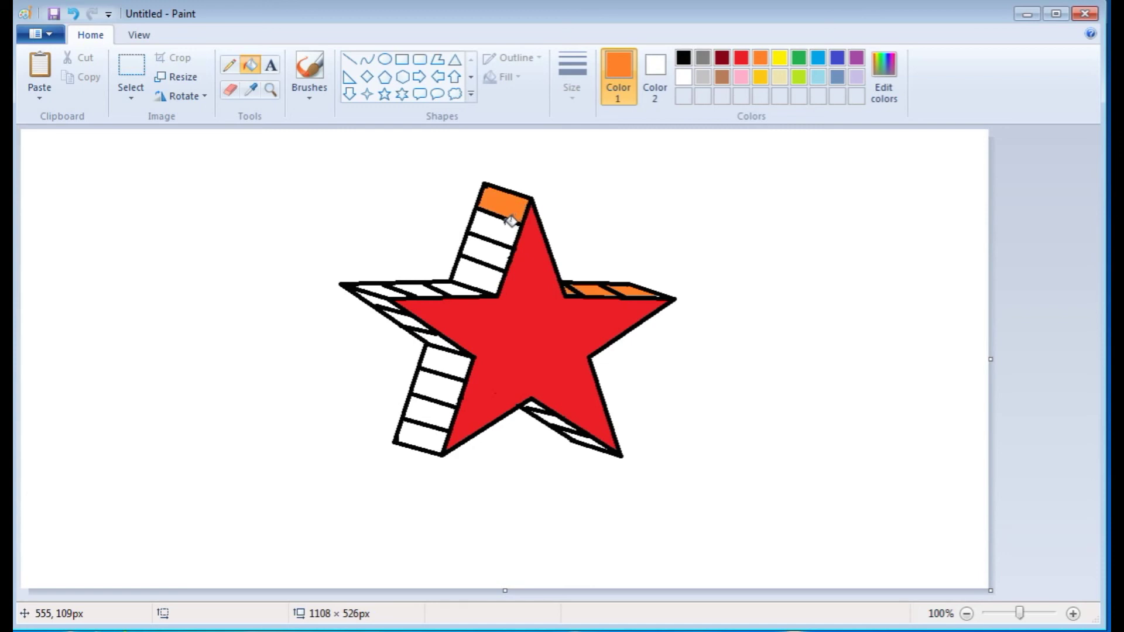
pyautogui.click(502, 226)
pyautogui.click(494, 249)
pyautogui.click(479, 271)
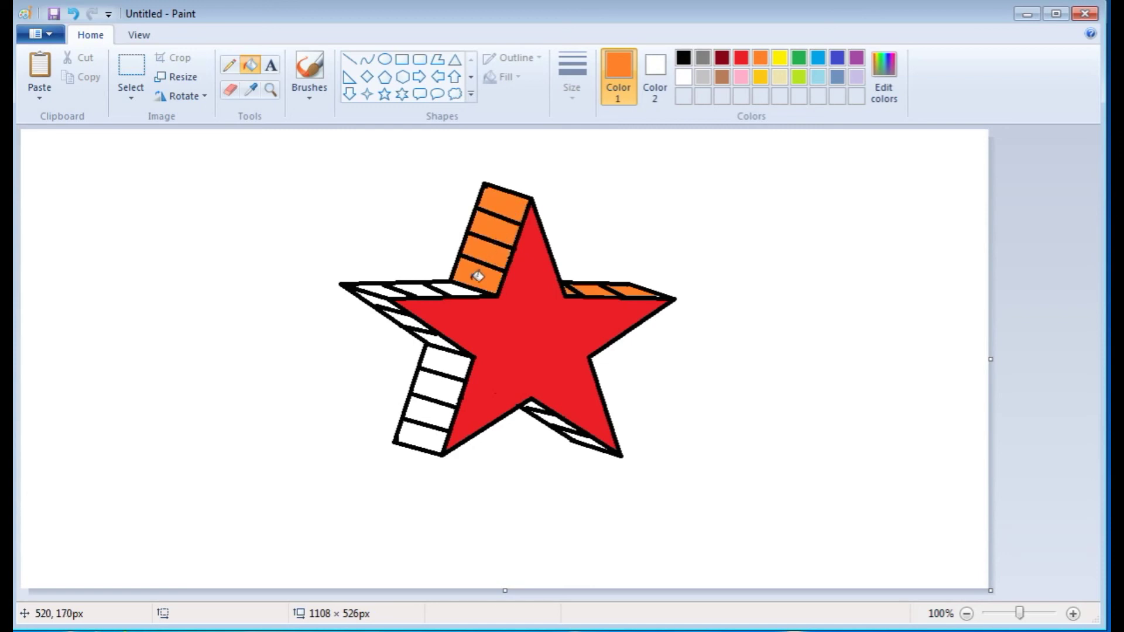
# Fill the sections of the left arm's upper and lower side faces with orange
pyautogui.click(454, 287)
pyautogui.click(425, 288)
pyautogui.click(406, 288)
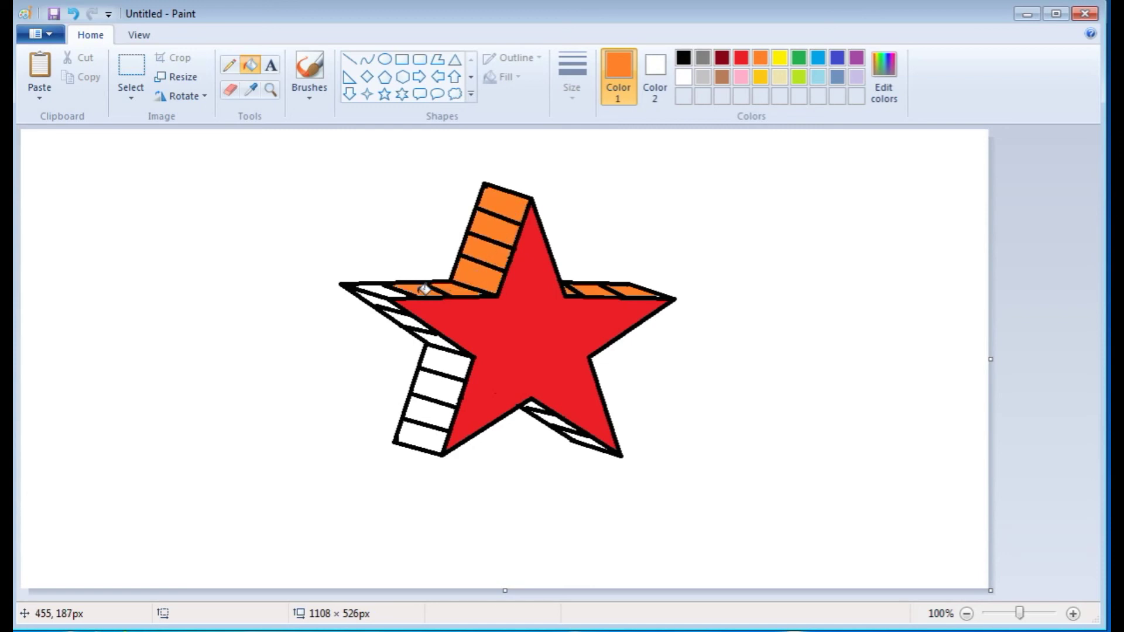
pyautogui.click(380, 288)
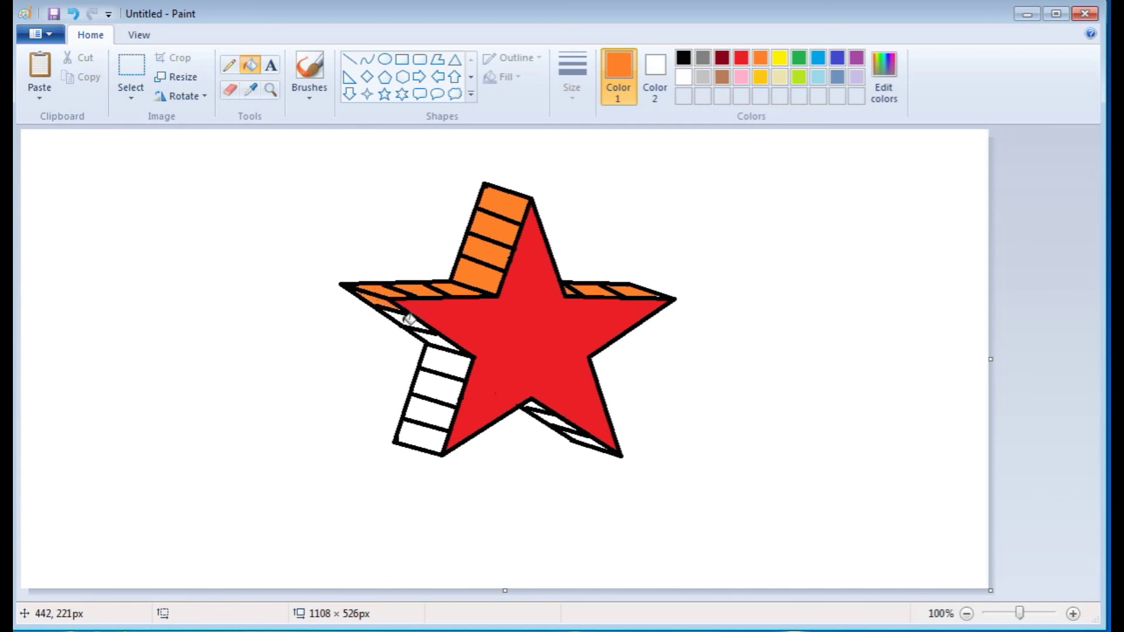
pyautogui.click(408, 317)
pyautogui.click(439, 333)
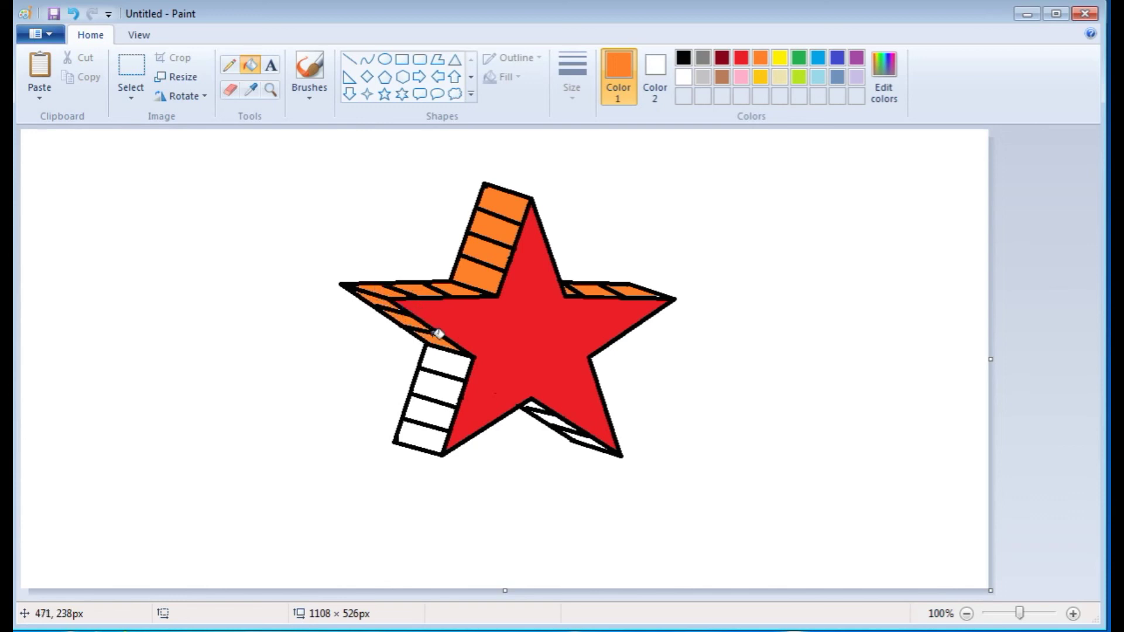
# Fill the side-face sections of the lower-left and lower-right legs with orange, keeping the outlines black
pyautogui.click(449, 364)
pyautogui.click(441, 384)
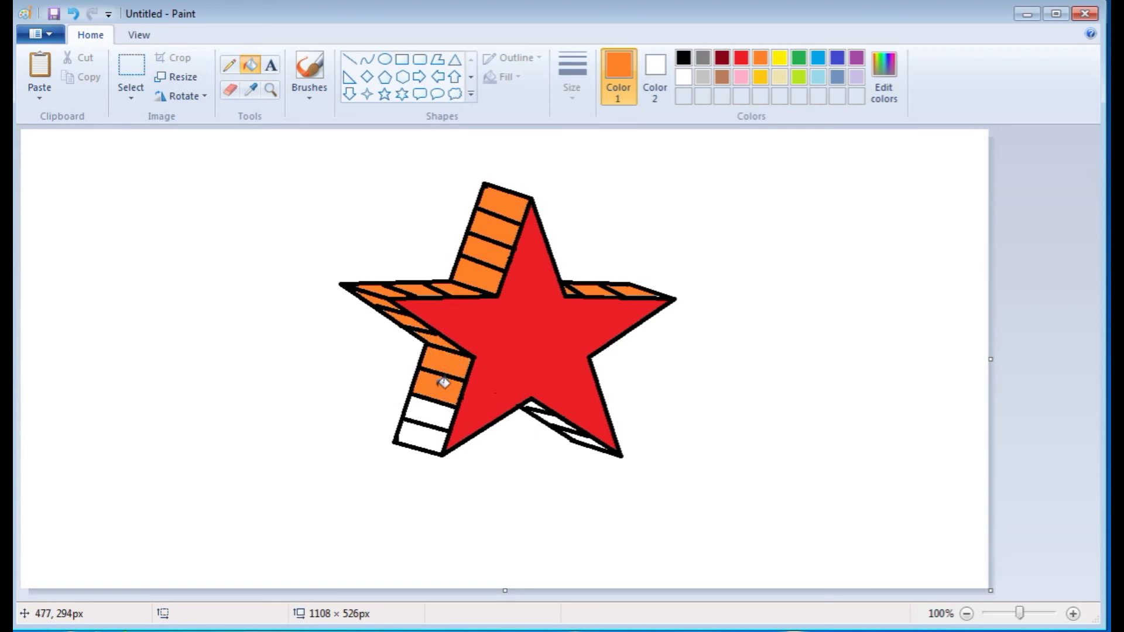
pyautogui.click(430, 408)
pyautogui.click(420, 431)
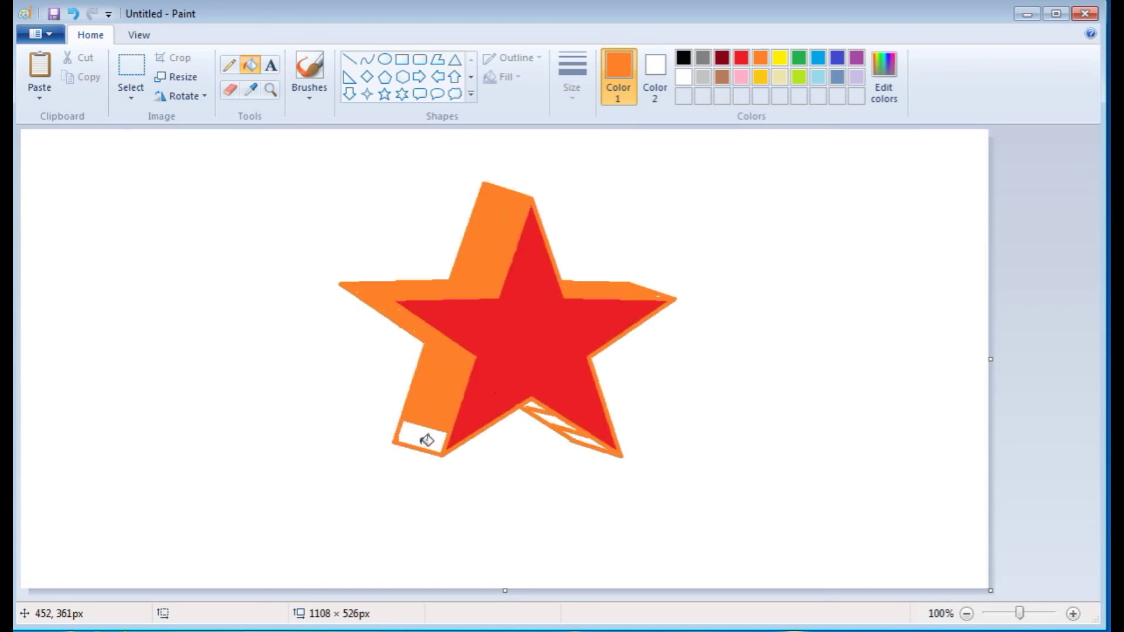
pyautogui.hotkey('ctrl', 'z')
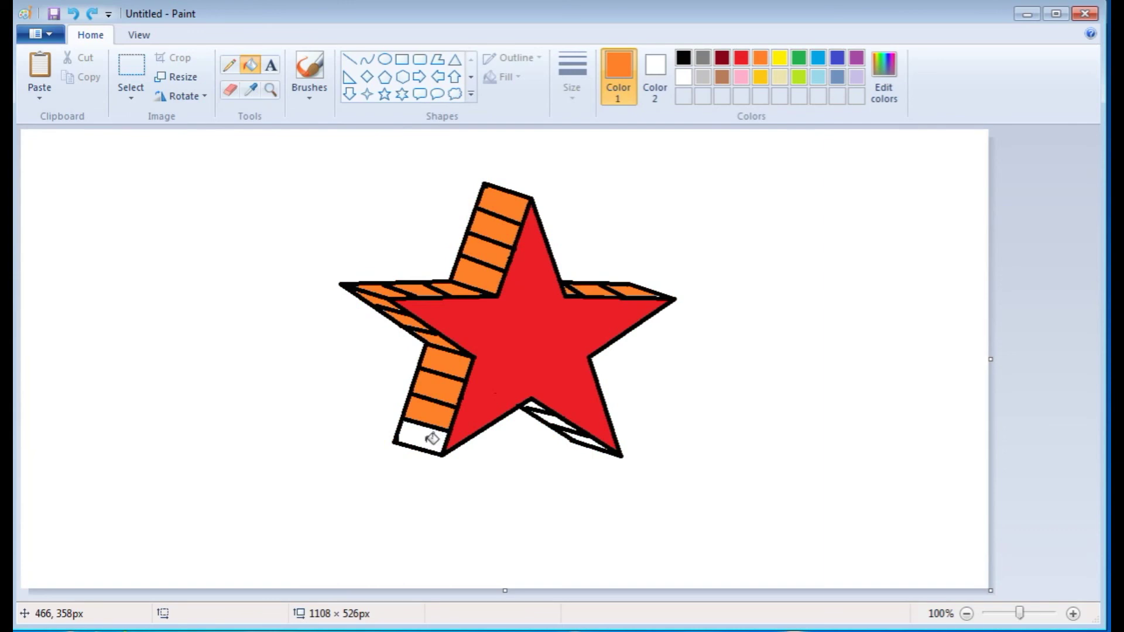
pyautogui.click(431, 438)
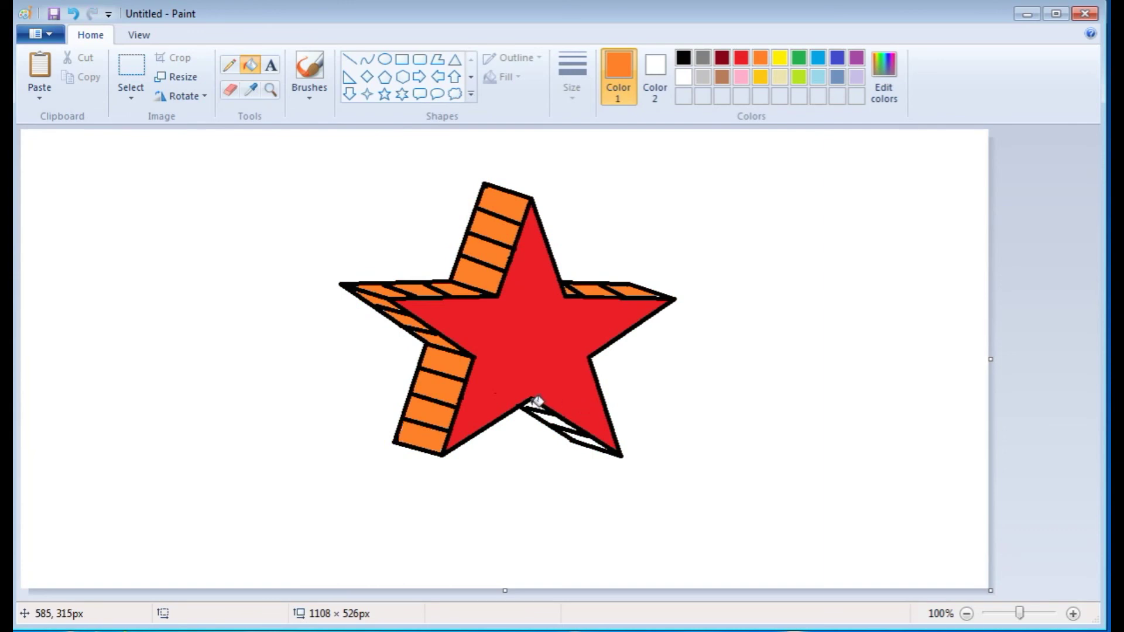
pyautogui.click(553, 416)
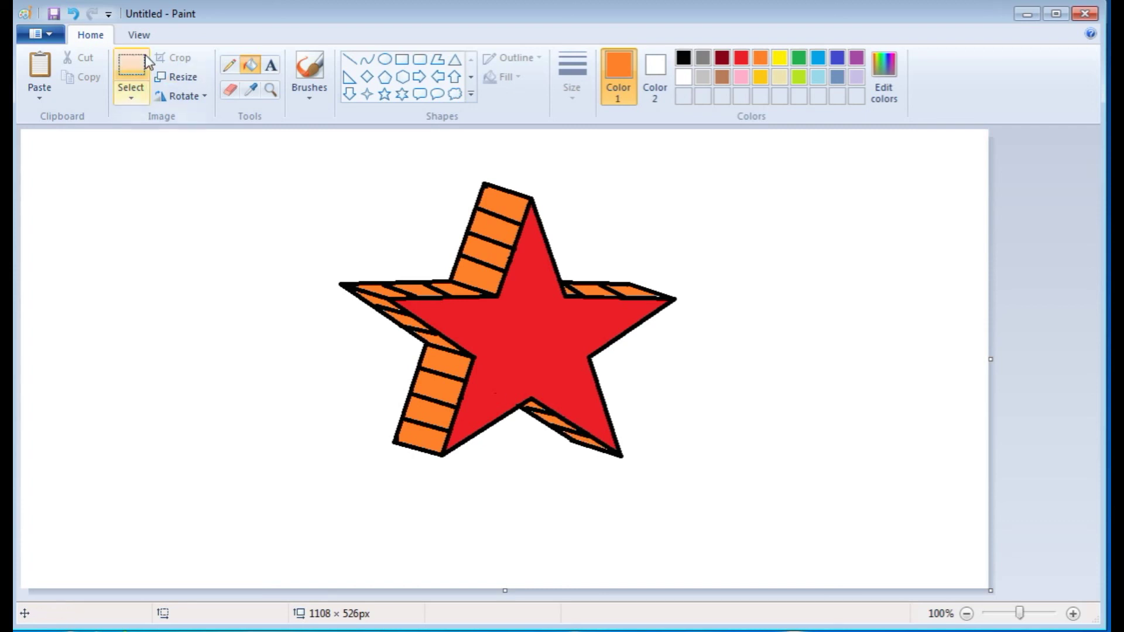
# Save the drawing as a PNG file named "3d star" in the Documents library
pyautogui.click(51, 32)
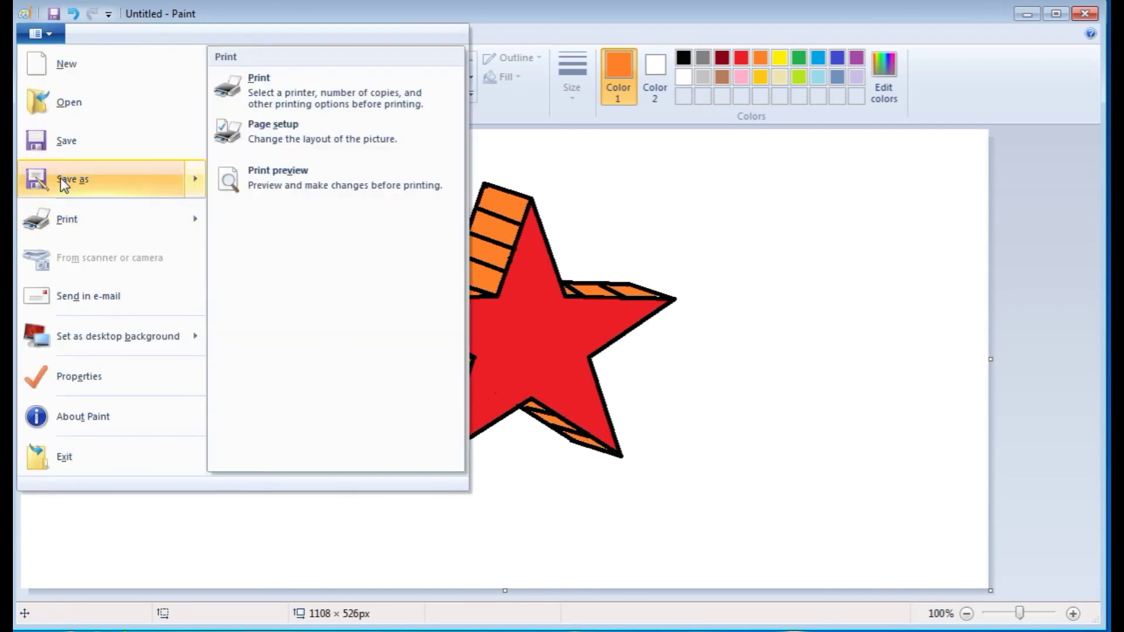
pyautogui.click(60, 177)
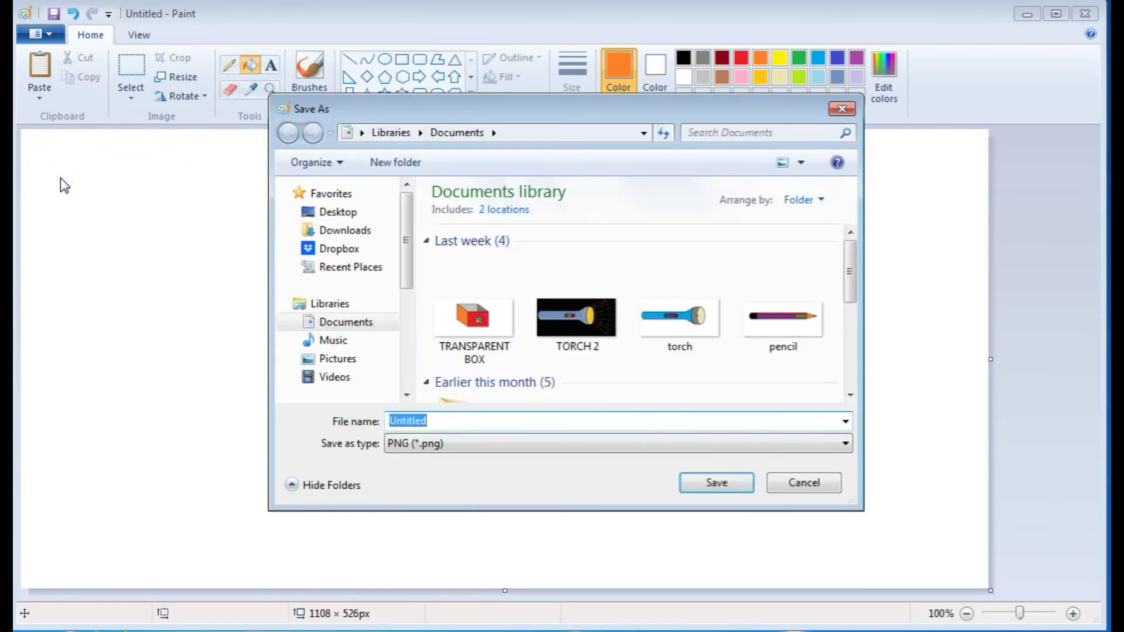
pyautogui.write('3d star')
pyautogui.click(702, 485)
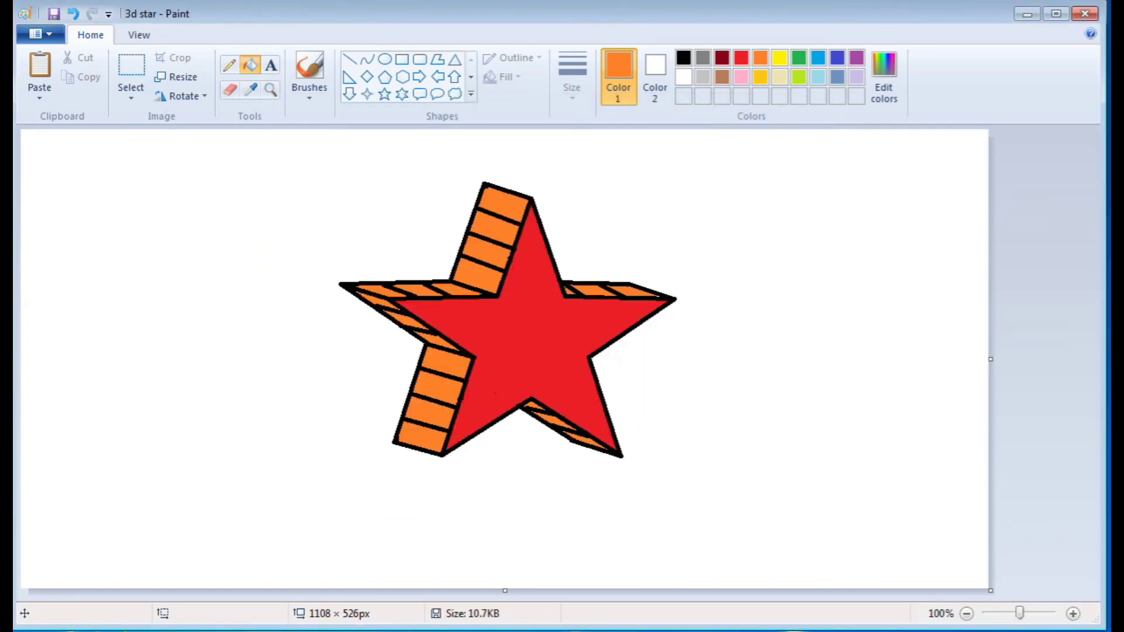